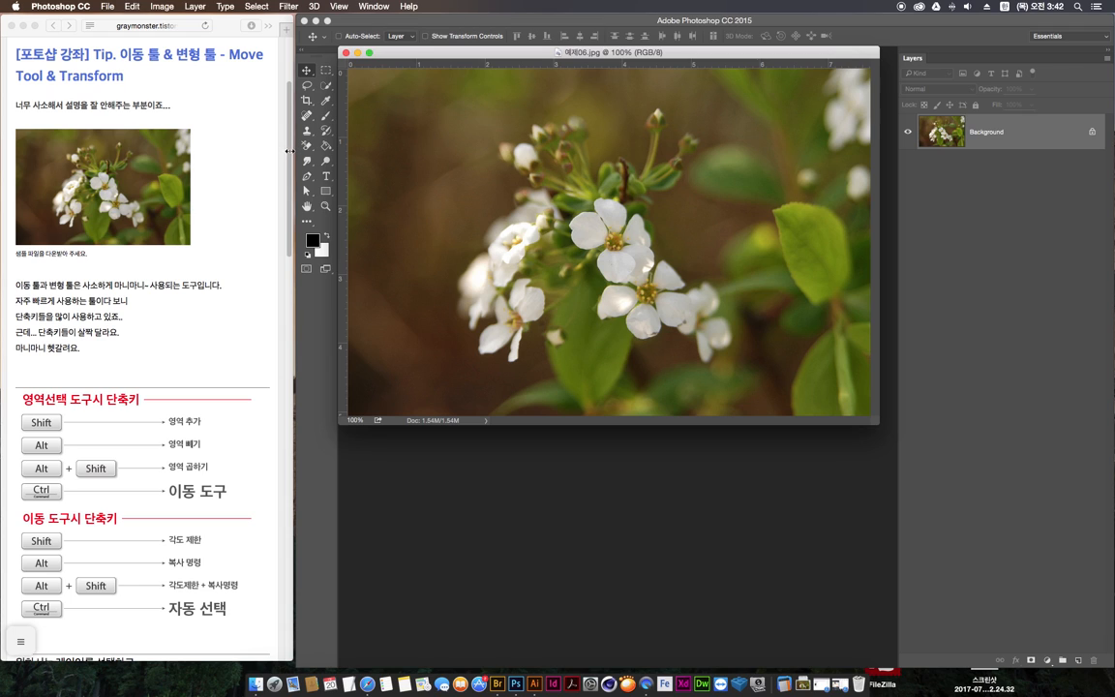
- Try building a rectangular marquee selection over the flowers by adding and subtracting areas, undo the background copy and deselect
{"action": "left_click", "coordinate": [326, 71]}
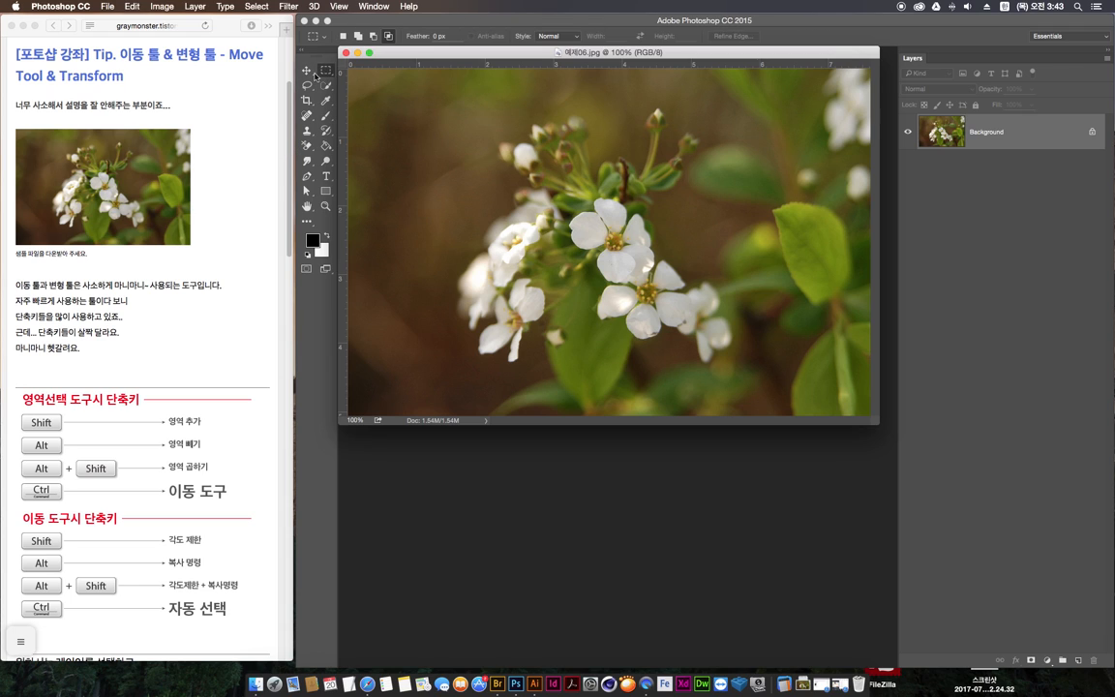
{"action": "left_click", "coordinate": [308, 72]}
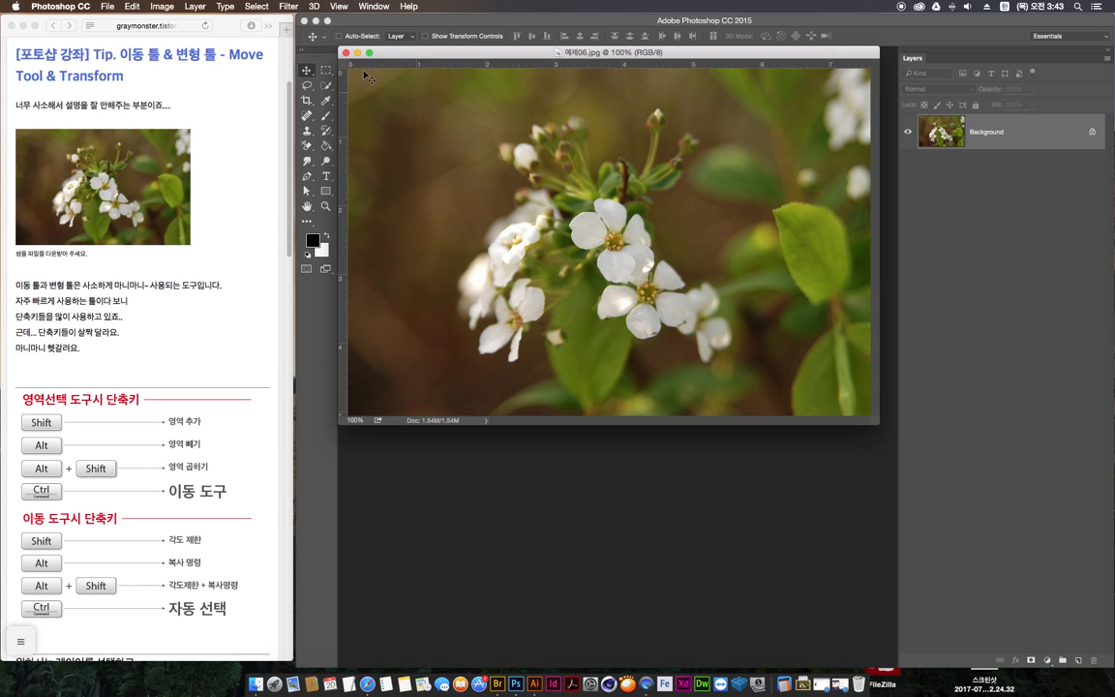
{"action": "left_click", "coordinate": [327, 72]}
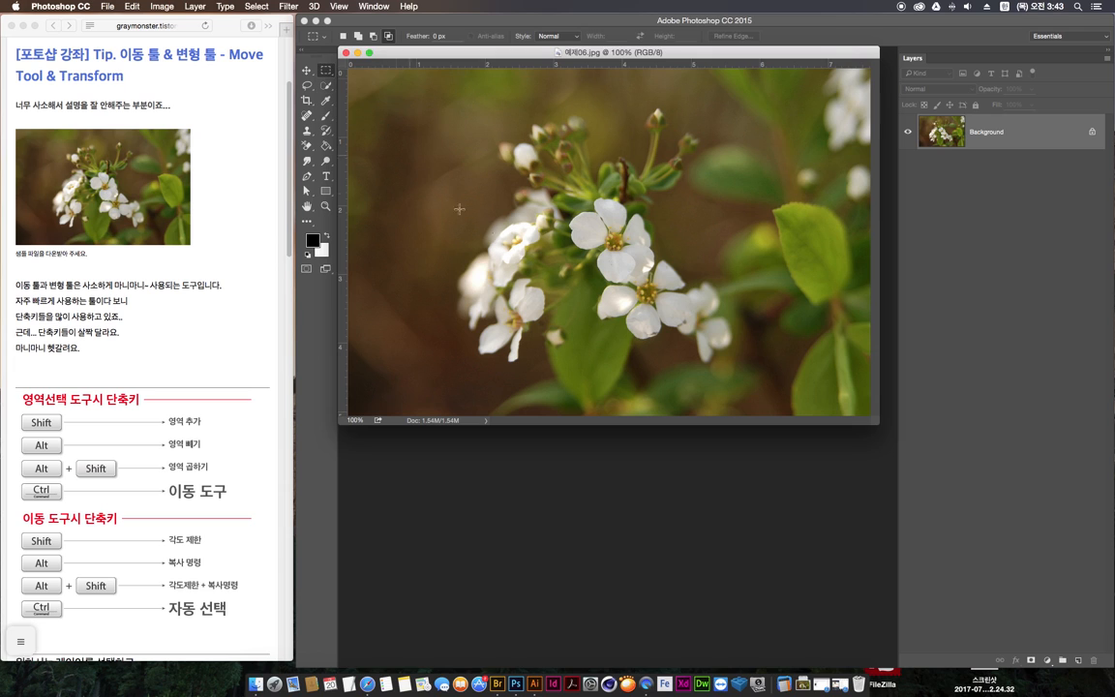
{"action": "left_click_drag", "start_coordinate": [418, 158], "coordinate": [658, 310]}
{"action": "left_click_drag", "start_coordinate": [599, 138], "coordinate": [748, 250]}
{"action": "left_click_drag", "start_coordinate": [583, 210], "coordinate": [679, 297]}
{"action": "left_click_drag", "start_coordinate": [552, 120], "coordinate": [664, 279]}
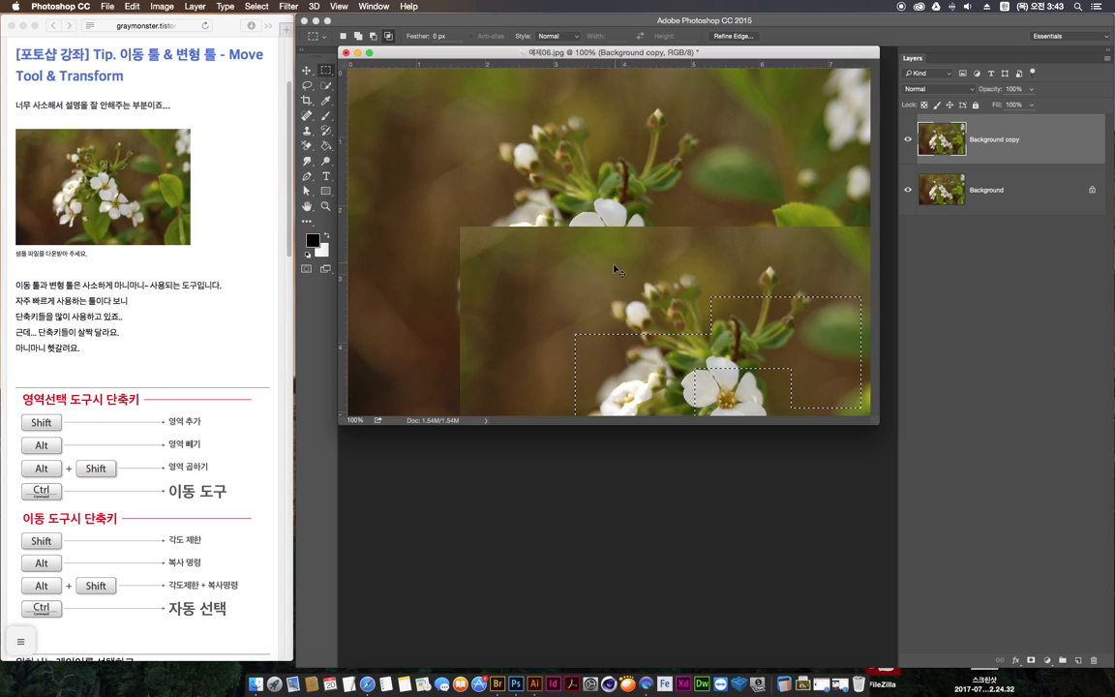
{"action": "key", "text": "super+z"}
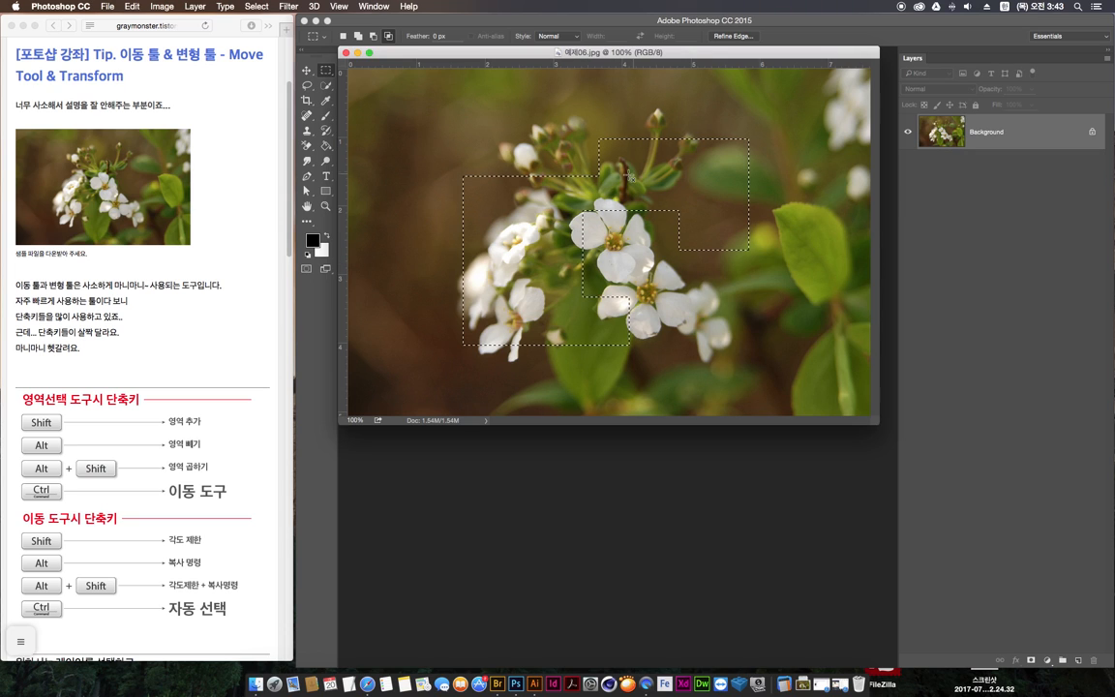
{"action": "key", "text": "super+d"}
- Copy a rectangular area around the central flowers to a new layer, shift it left with the Move tool, and delete that layer
{"action": "left_click_drag", "start_coordinate": [563, 181], "coordinate": [668, 314]}
{"action": "key", "text": "super+j"}
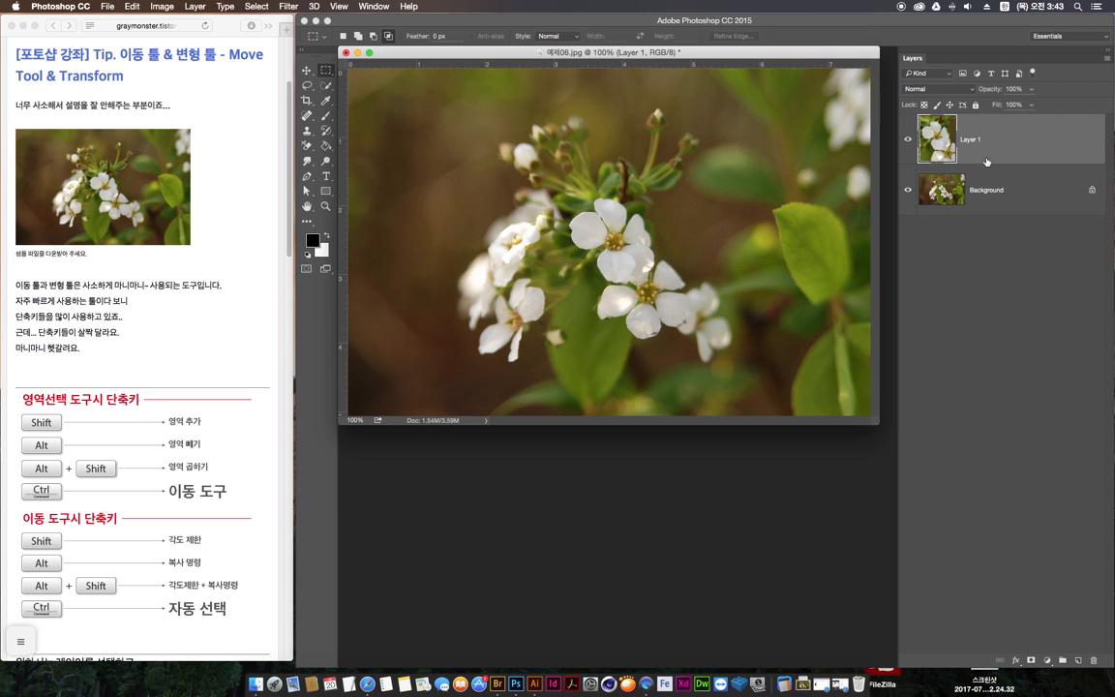
{"action": "left_click", "coordinate": [306, 69]}
{"action": "left_click_drag", "start_coordinate": [600, 222], "coordinate": [587, 259]}
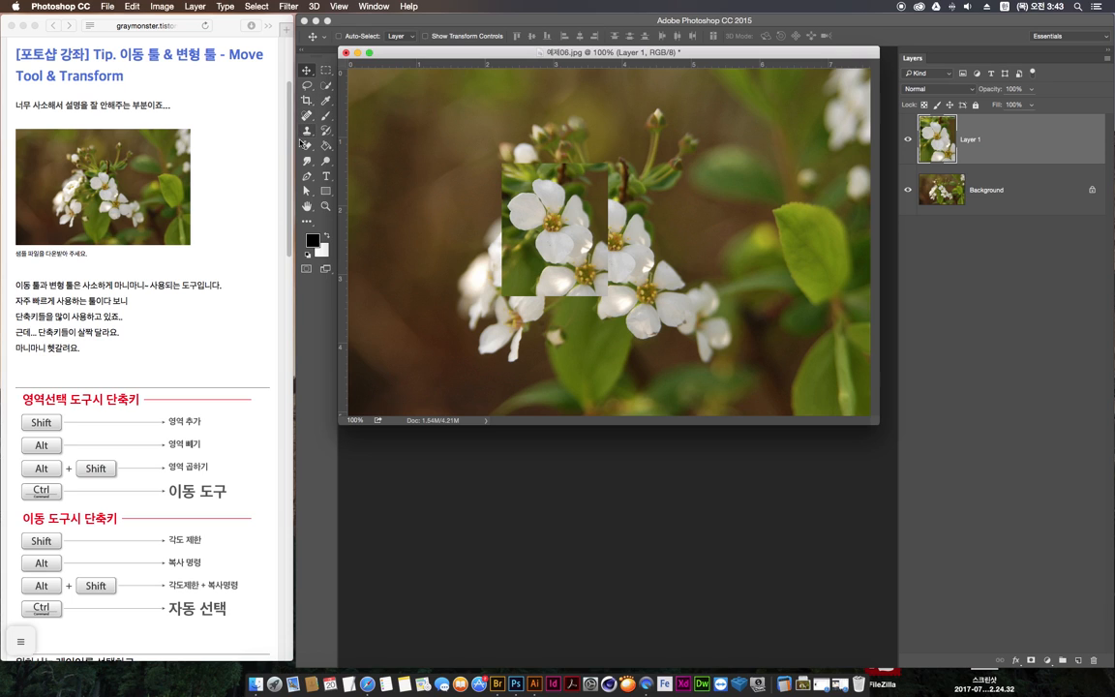
{"action": "left_click_drag", "start_coordinate": [946, 131], "coordinate": [1094, 660]}
- Select a tall rectangular area around the two central white flowers with the Rectangular Marquee tool
{"action": "left_click_drag", "start_coordinate": [290, 219], "coordinate": [291, 326]}
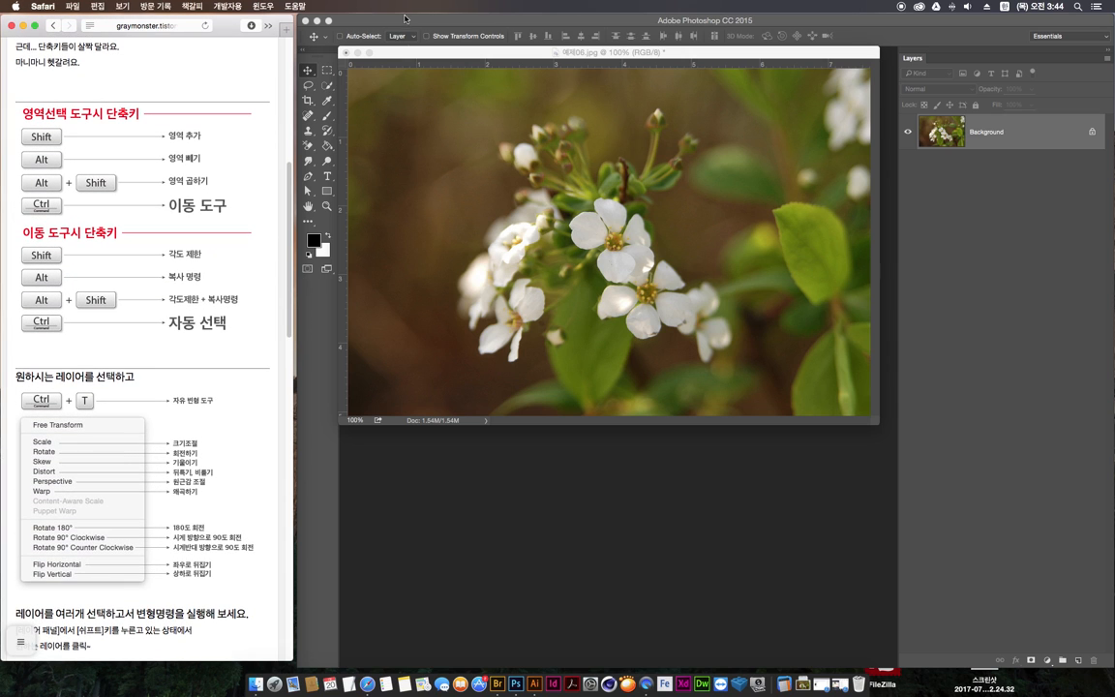
{"action": "left_click", "coordinate": [327, 72]}
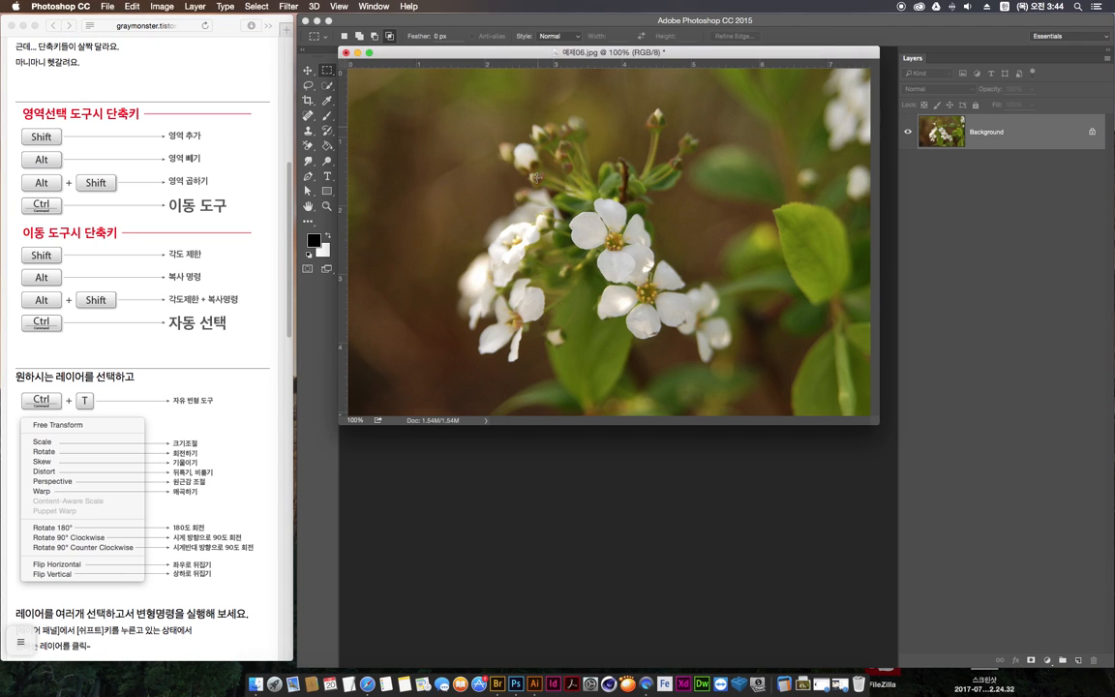
{"action": "left_click_drag", "start_coordinate": [561, 172], "coordinate": [674, 325]}
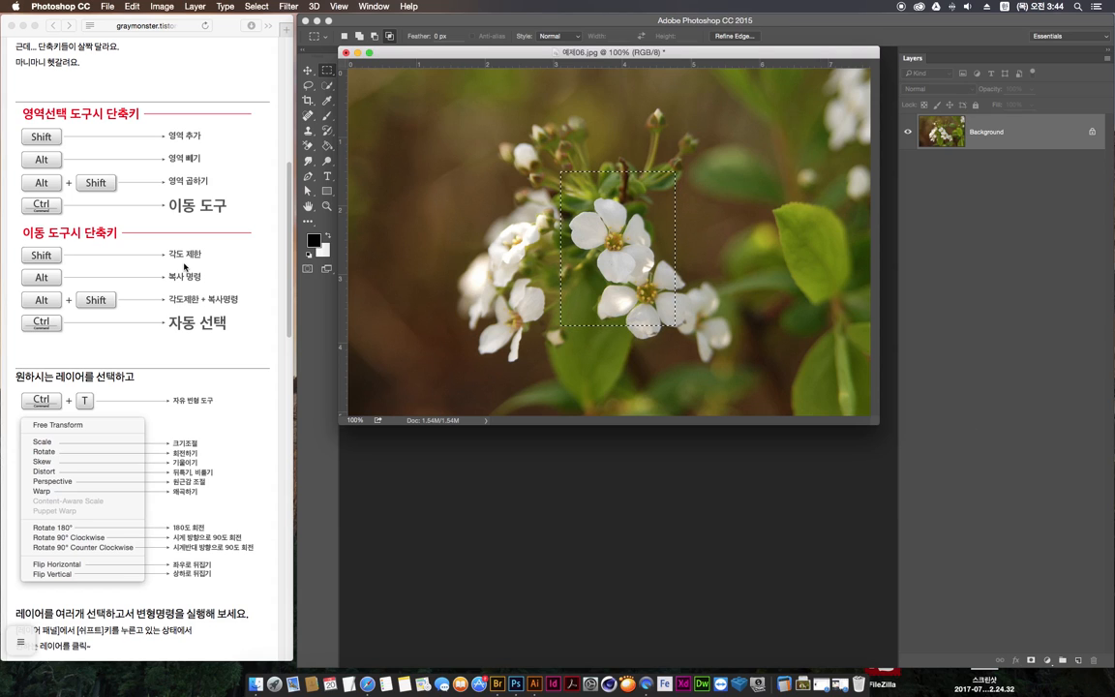
{"action": "left_click", "coordinate": [227, 26]}
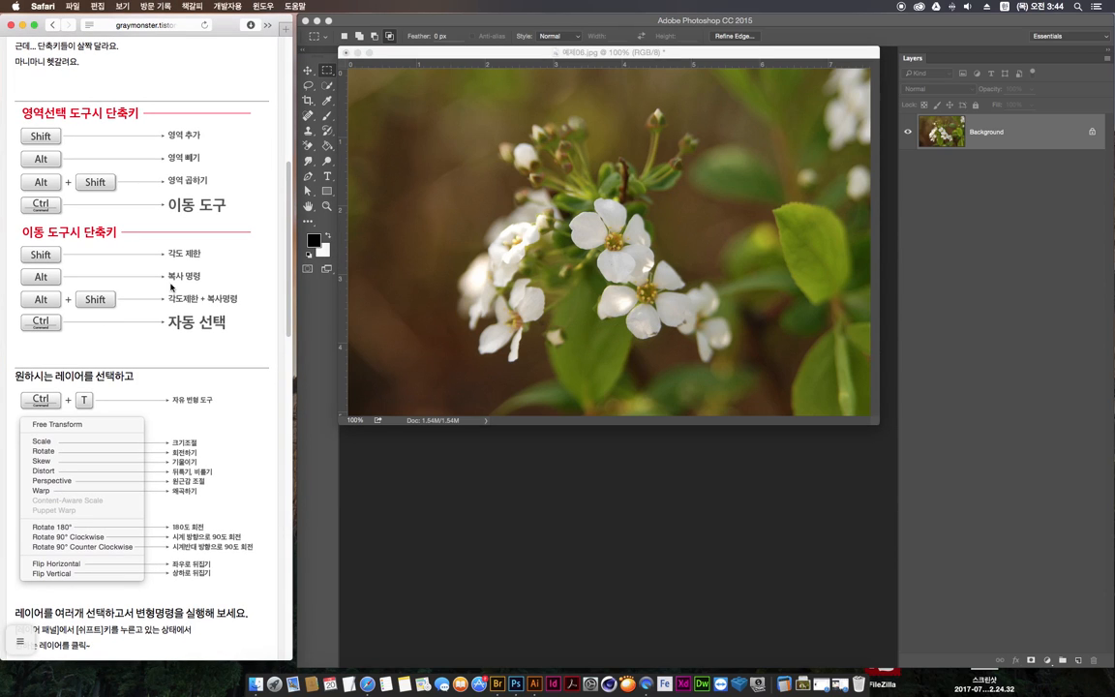
{"action": "left_click", "coordinate": [493, 57]}
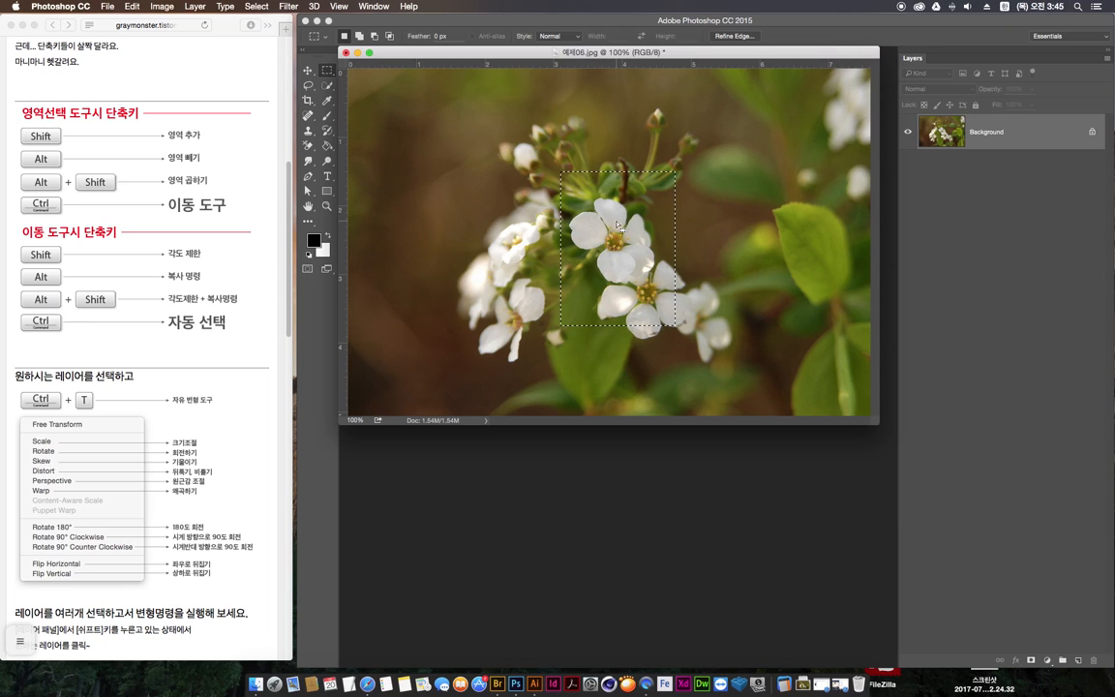
- Nudge the selection outline, replace it with a square marquee over the upper buds, and move that outline onto the central flower
{"action": "left_click_drag", "start_coordinate": [619, 212], "coordinate": [613, 258]}
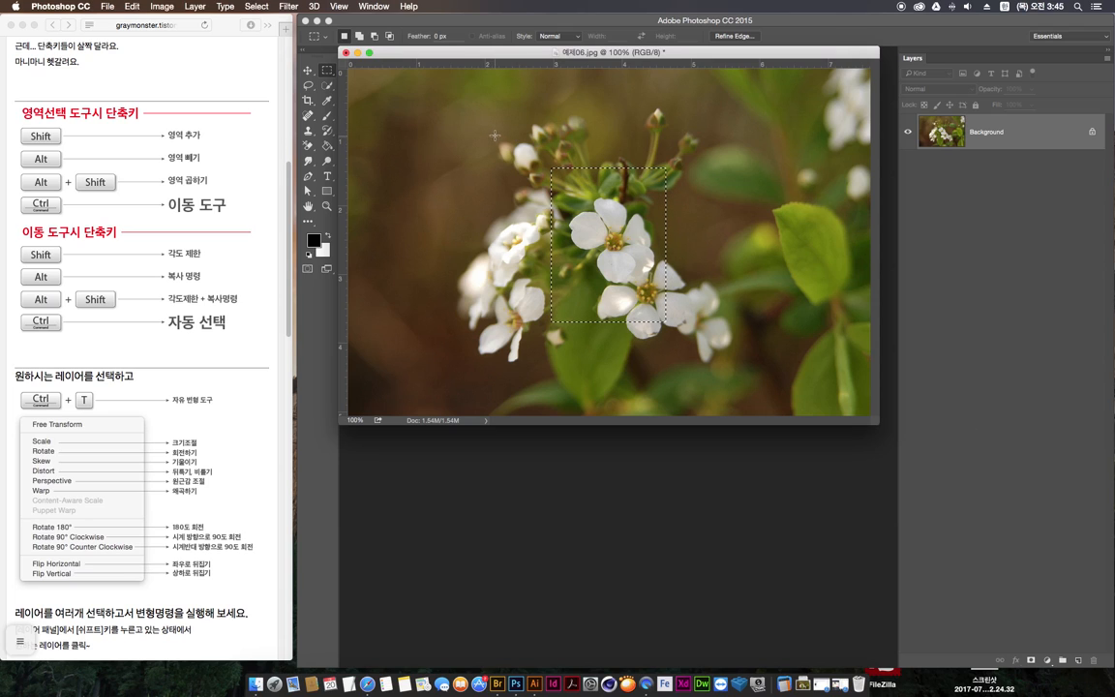
{"action": "left_click_drag", "start_coordinate": [491, 129], "coordinate": [598, 235]}
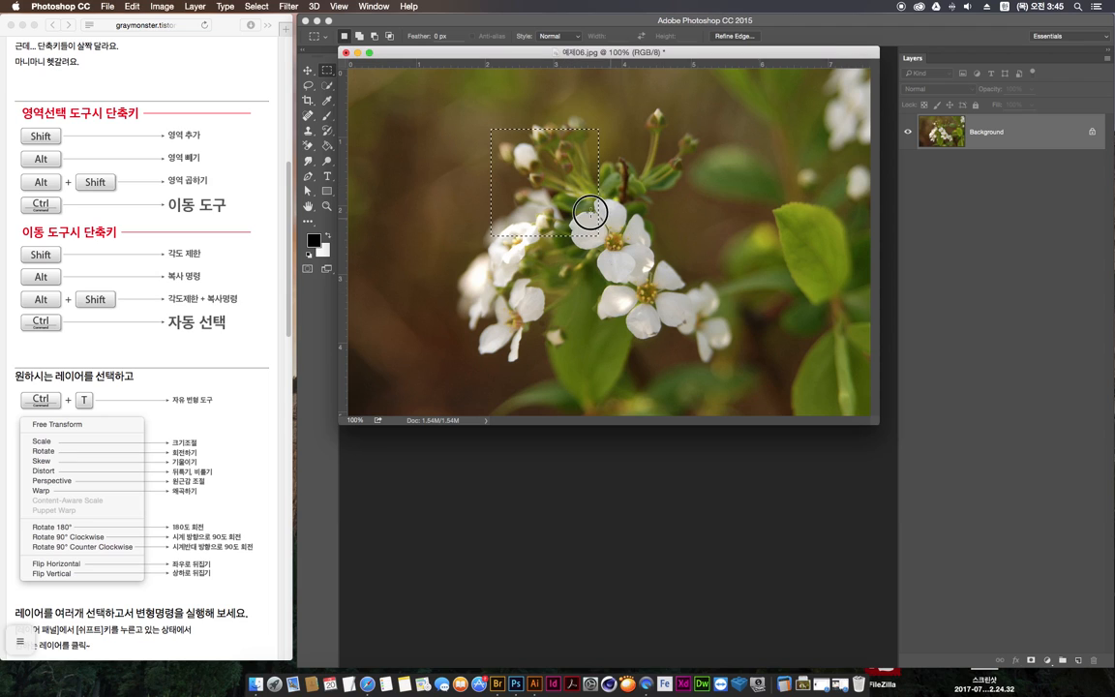
{"action": "left_click_drag", "start_coordinate": [567, 196], "coordinate": [561, 184]}
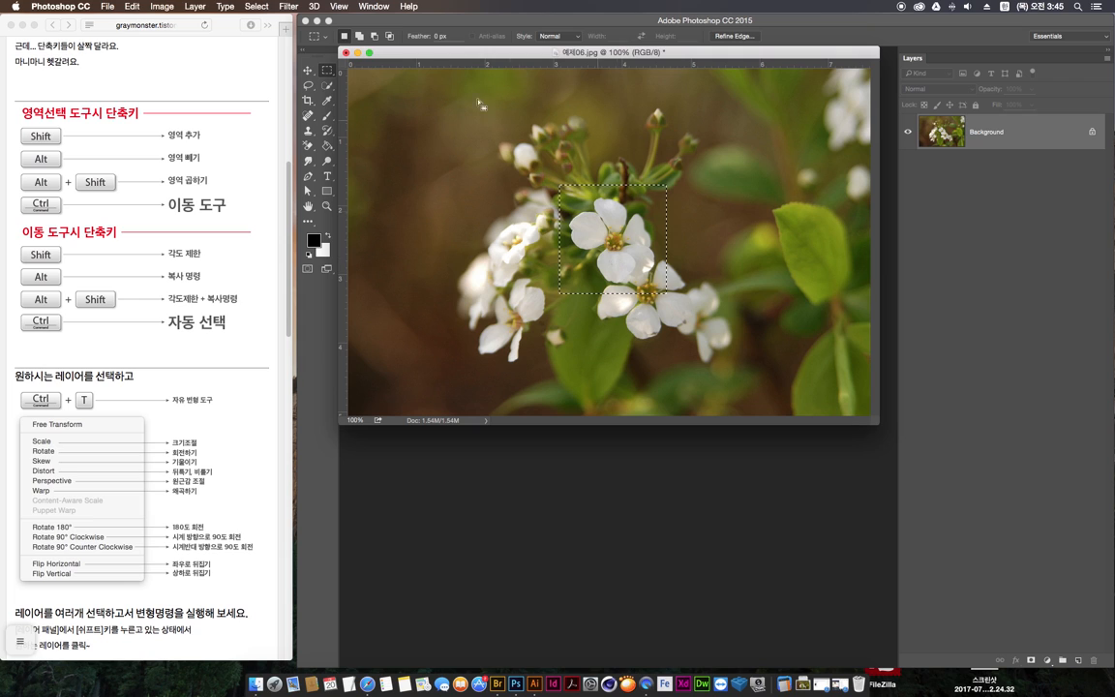
- Move the selected flower pixels toward the lower right with the Move tool and place several duplicates around the flower cluster
{"action": "left_click", "coordinate": [308, 72]}
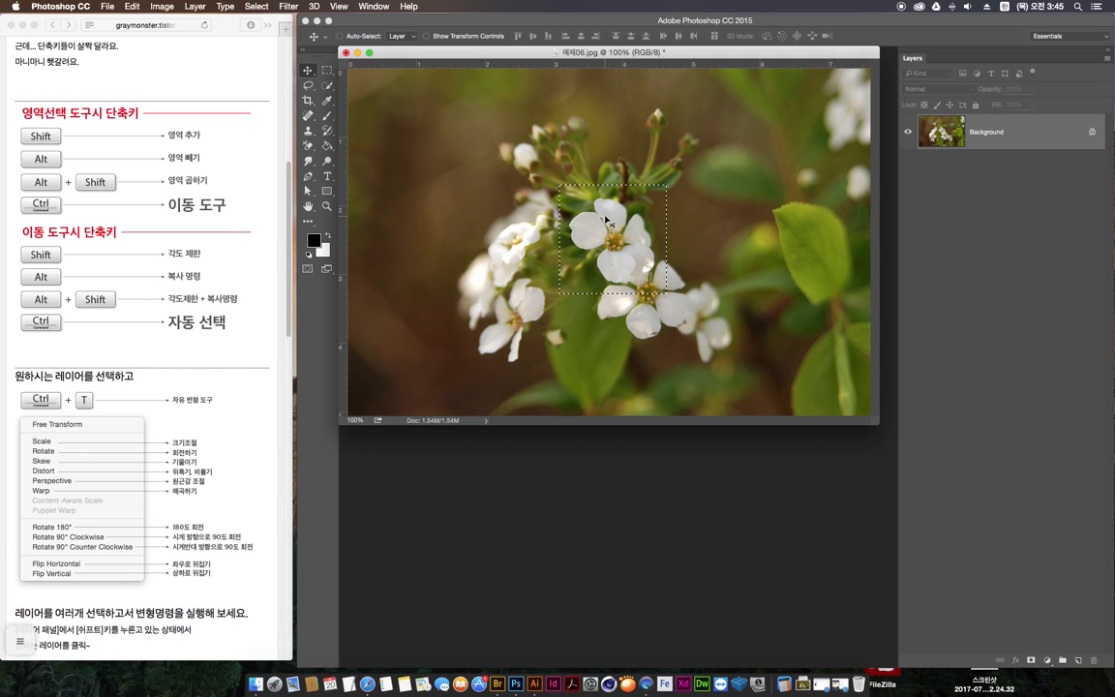
{"action": "left_click_drag", "start_coordinate": [603, 220], "coordinate": [692, 174]}
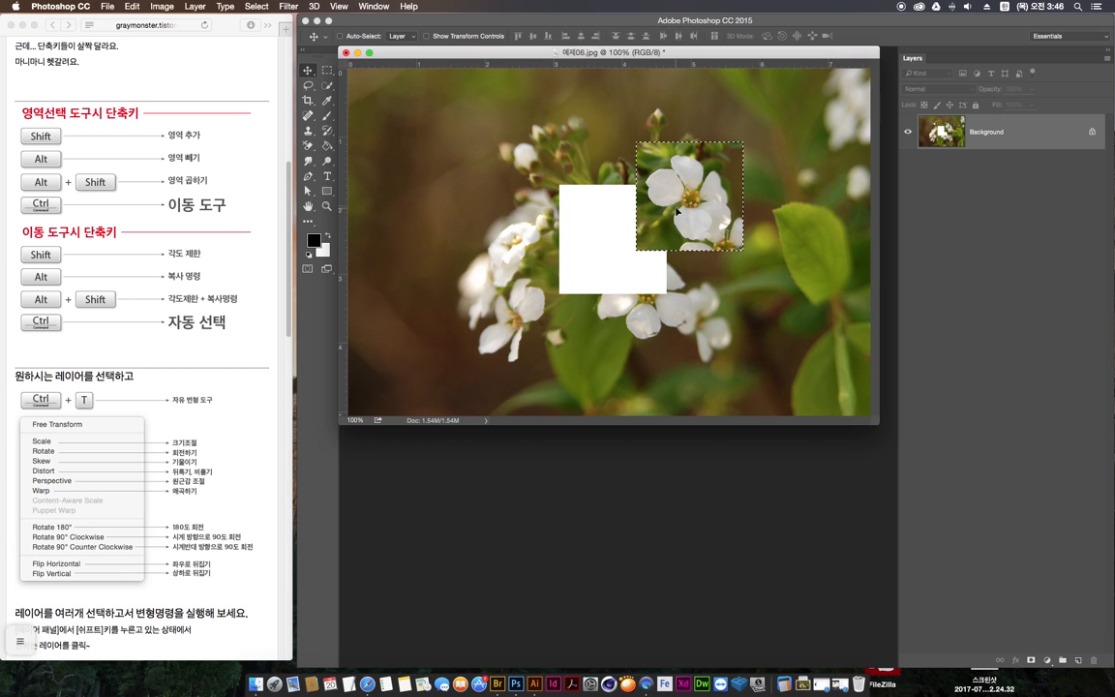
{"action": "left_click_drag", "start_coordinate": [673, 220], "coordinate": [598, 220]}
{"action": "left_click_drag", "start_coordinate": [689, 211], "coordinate": [732, 308]}
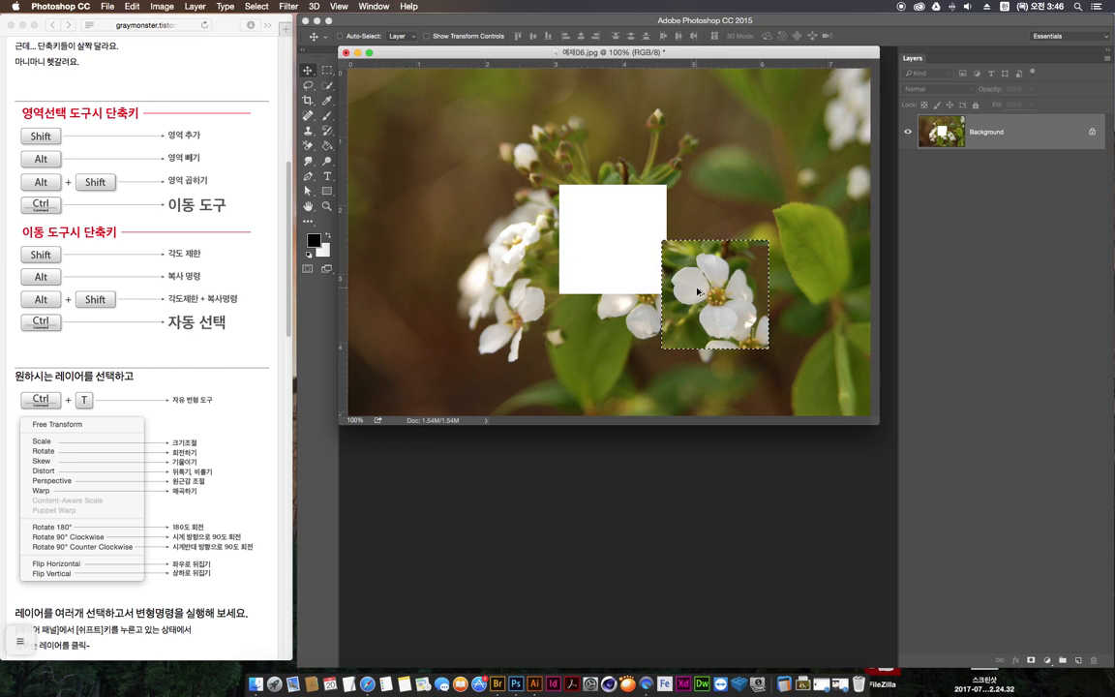
{"action": "left_click_drag", "start_coordinate": [707, 304], "coordinate": [527, 231]}
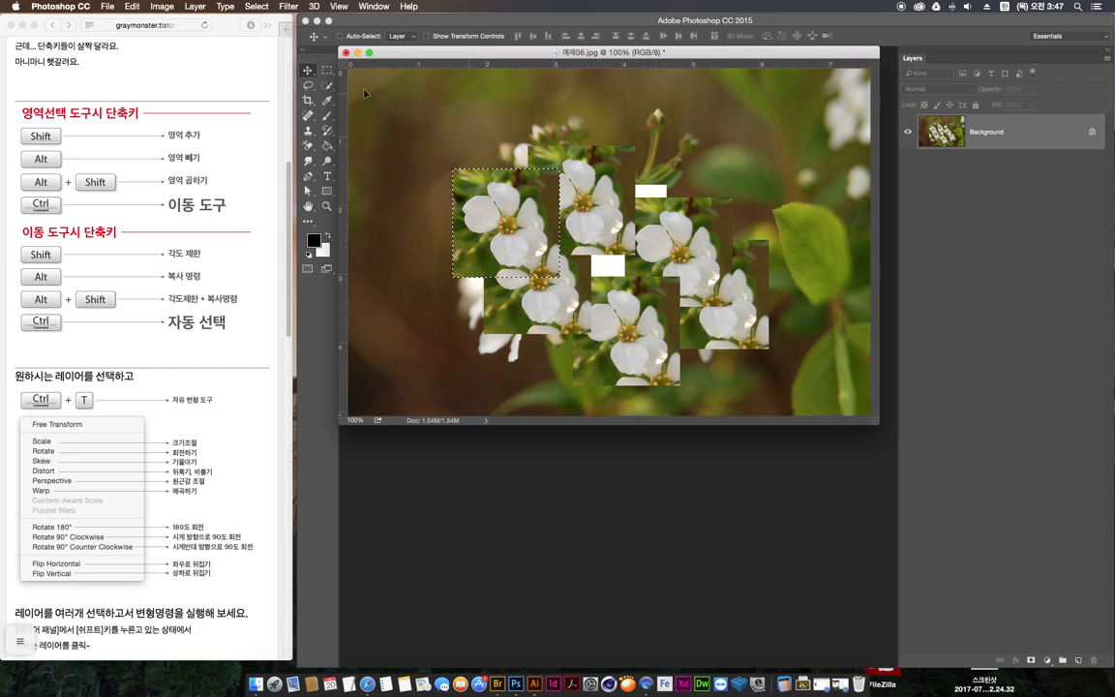
- Select a rectangular area over the upper-left flower pieces and move its pixels up and right using the temporary Move tool
{"action": "left_click", "coordinate": [328, 71]}
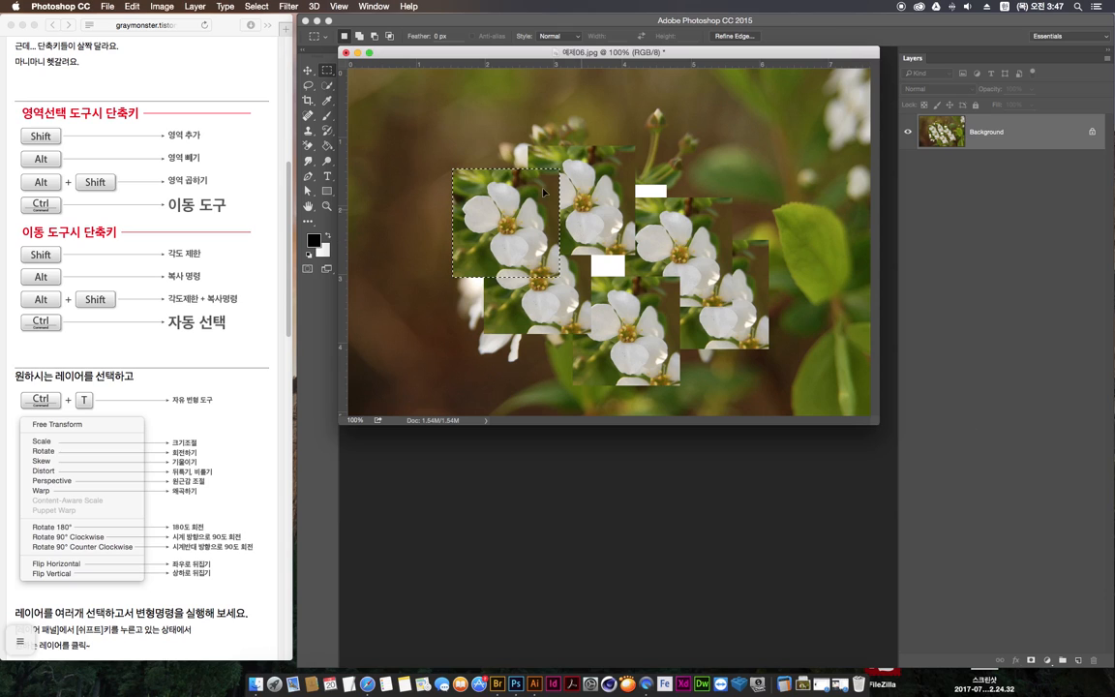
{"action": "left_click_drag", "start_coordinate": [514, 131], "coordinate": [611, 224]}
{"action": "left_click_drag", "start_coordinate": [582, 170], "coordinate": [617, 165]}
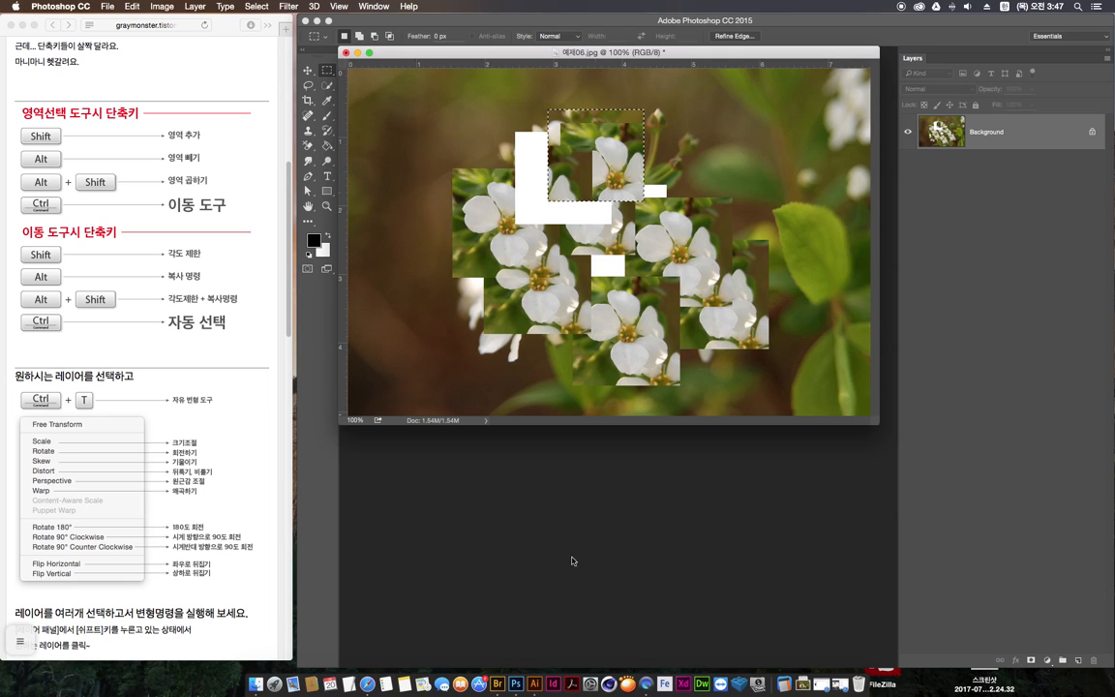
- Switch to Illustrator, paint a looping red 1 pt stroke above the red rectangle with the Paintbrush, and move it slightly up and left
{"action": "left_click", "coordinate": [534, 684]}
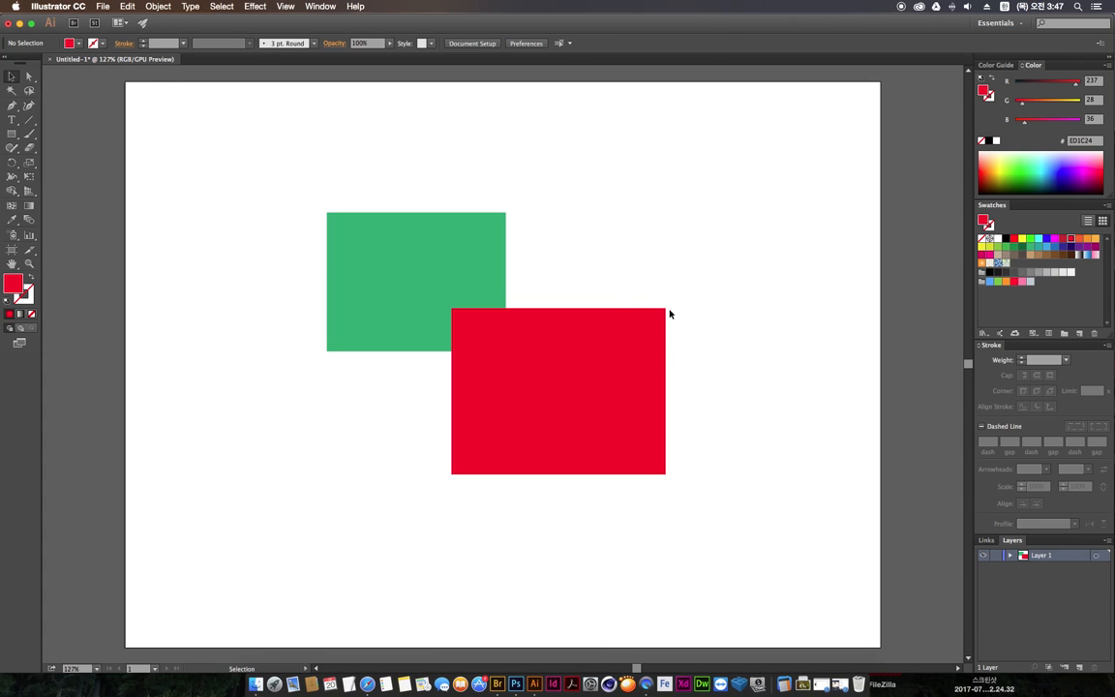
{"action": "left_click", "coordinate": [29, 138]}
{"action": "mouse_move", "coordinate": [567, 271]}
{"action": "left_mouse_down"}
{"action": "mouse_move", "coordinate": [677, 258]}
{"action": "mouse_move", "coordinate": [718, 230]}
{"action": "mouse_move", "coordinate": [699, 164]}
{"action": "mouse_move", "coordinate": [749, 155]}
{"action": "mouse_move", "coordinate": [819, 186]}
{"action": "mouse_move", "coordinate": [853, 155]}
{"action": "mouse_move", "coordinate": [803, 143]}
{"action": "mouse_move", "coordinate": [753, 313]}
{"action": "left_mouse_up"}
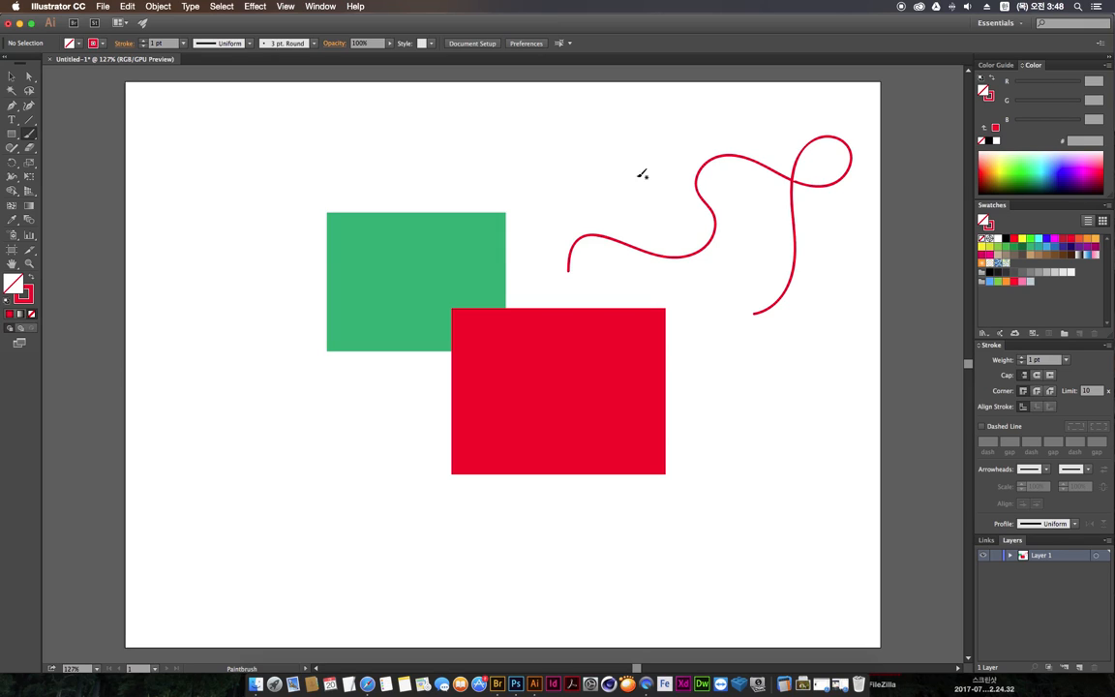
{"action": "key", "text": "v"}
{"action": "mouse_move", "coordinate": [698, 176]}
{"action": "left_mouse_down"}
{"action": "mouse_move", "coordinate": [709, 181]}
{"action": "mouse_move", "coordinate": [699, 167]}
{"action": "mouse_move", "coordinate": [702, 184]}
{"action": "mouse_move", "coordinate": [597, 154]}
{"action": "mouse_move", "coordinate": [706, 169]}
{"action": "mouse_move", "coordinate": [648, 244]}
{"action": "mouse_move", "coordinate": [650, 165]}
{"action": "mouse_move", "coordinate": [676, 174]}
{"action": "left_mouse_up"}
{"action": "left_click", "coordinate": [589, 155]}
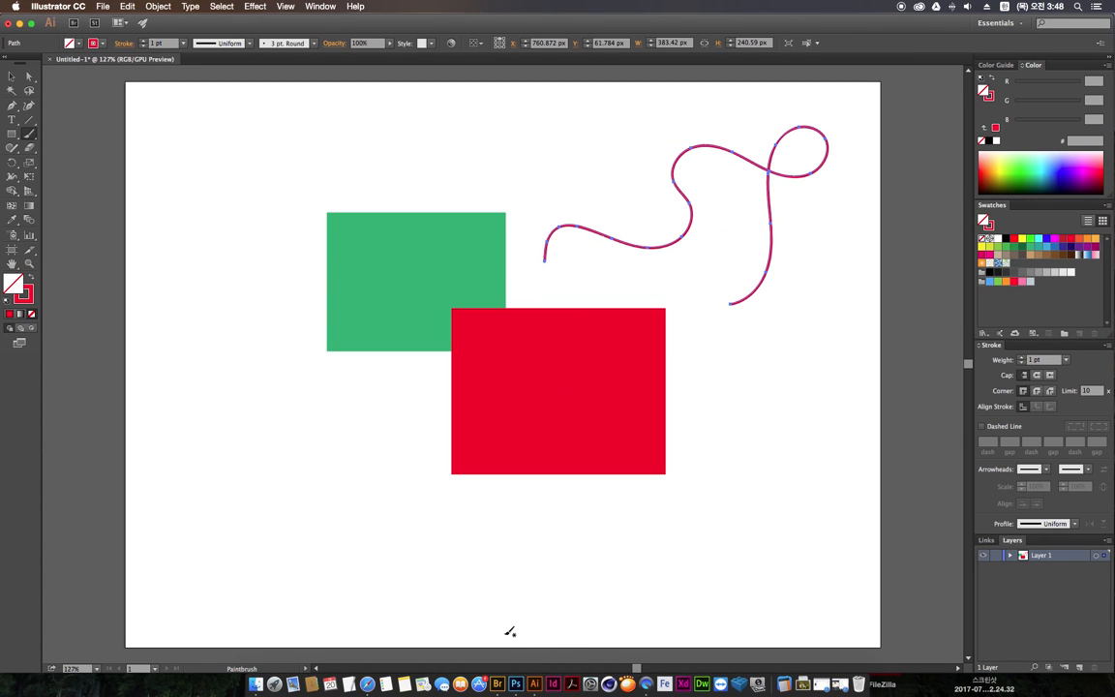
- Switch back to Photoshop, nudge the selected flower piece, and place a duplicate of it straight to the right
{"action": "left_click", "coordinate": [516, 684]}
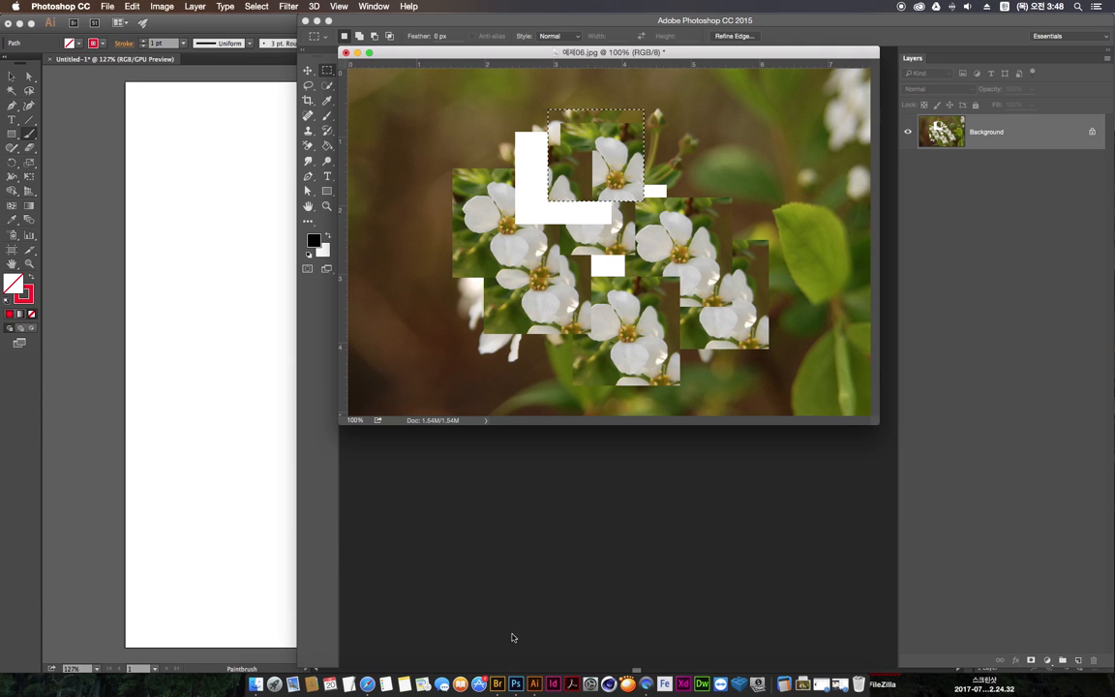
{"action": "left_click", "coordinate": [99, 656]}
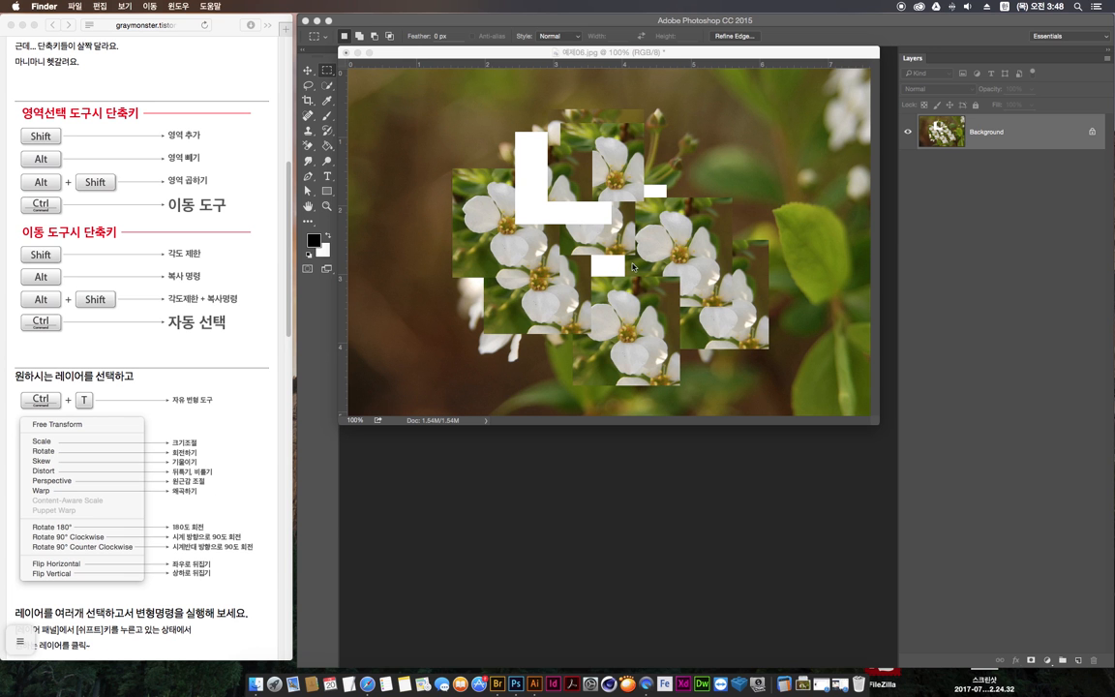
{"action": "left_click", "coordinate": [584, 54]}
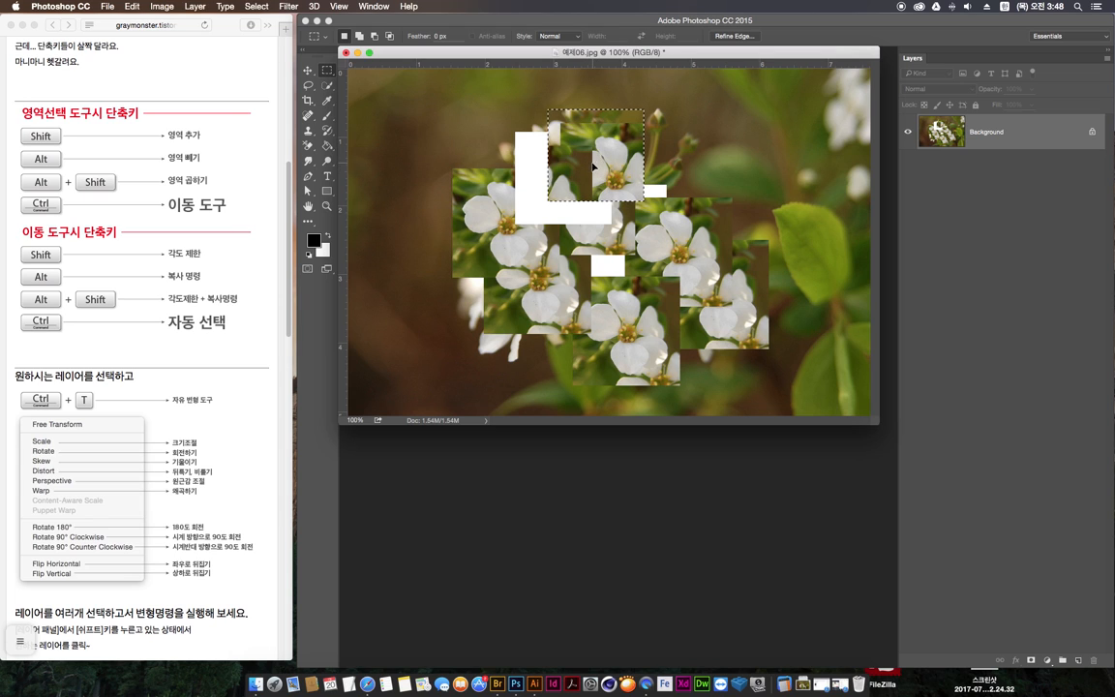
{"action": "mouse_move", "coordinate": [575, 168]}
{"action": "left_mouse_down"}
{"action": "mouse_move", "coordinate": [597, 152]}
{"action": "mouse_move", "coordinate": [570, 165]}
{"action": "mouse_move", "coordinate": [610, 179]}
{"action": "mouse_move", "coordinate": [655, 157]}
{"action": "mouse_move", "coordinate": [621, 146]}
{"action": "mouse_move", "coordinate": [592, 154]}
{"action": "mouse_move", "coordinate": [650, 160]}
{"action": "mouse_move", "coordinate": [537, 199]}
{"action": "mouse_move", "coordinate": [443, 280]}
{"action": "mouse_move", "coordinate": [569, 184]}
{"action": "mouse_move", "coordinate": [610, 121]}
{"action": "mouse_move", "coordinate": [498, 249]}
{"action": "mouse_move", "coordinate": [480, 248]}
{"action": "mouse_move", "coordinate": [592, 158]}
{"action": "left_mouse_up"}
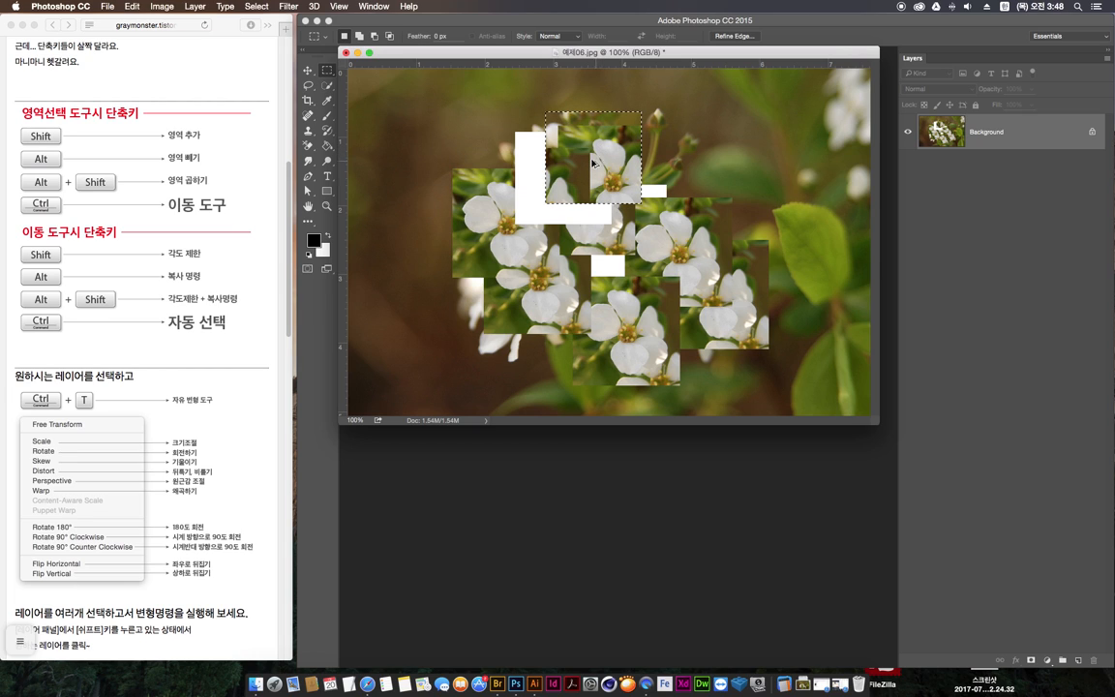
{"action": "left_click", "coordinate": [614, 173]}
{"action": "left_click_drag", "start_coordinate": [614, 172], "coordinate": [746, 171]}
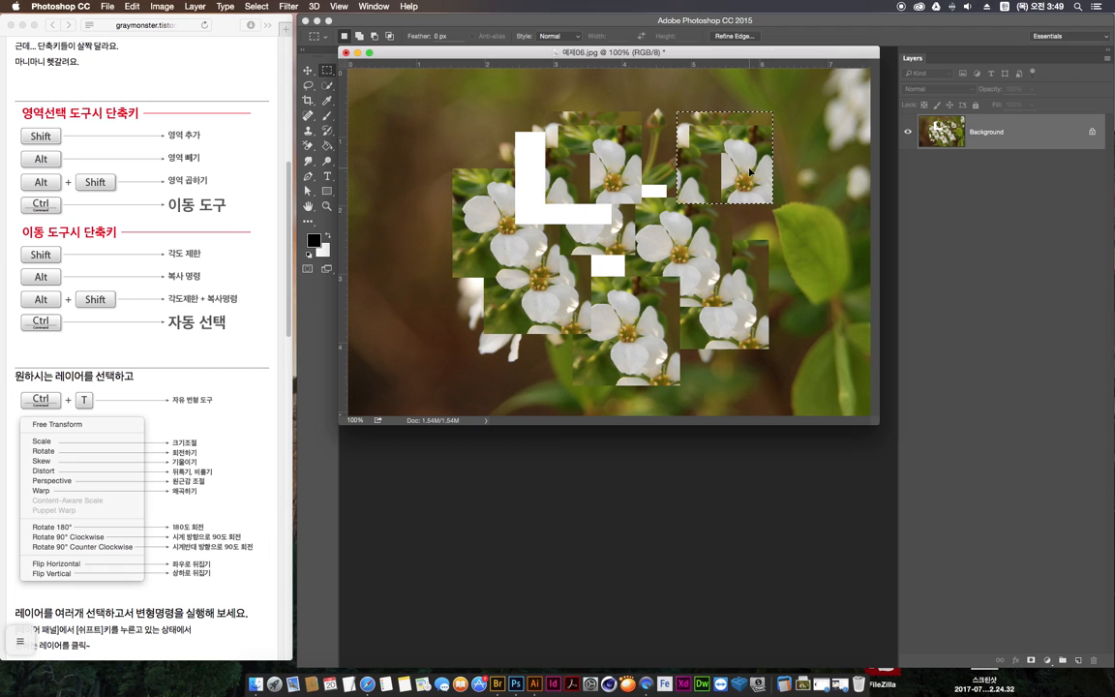
- Step backward through the history to undo all the moved and duplicated flower pieces and the selections
{"action": "key", "text": "super+alt+z"}
{"action": "key", "text": "super+alt+z"}
{"action": "key", "text": "super+alt+z"}
{"action": "key", "text": "super+alt+z"}
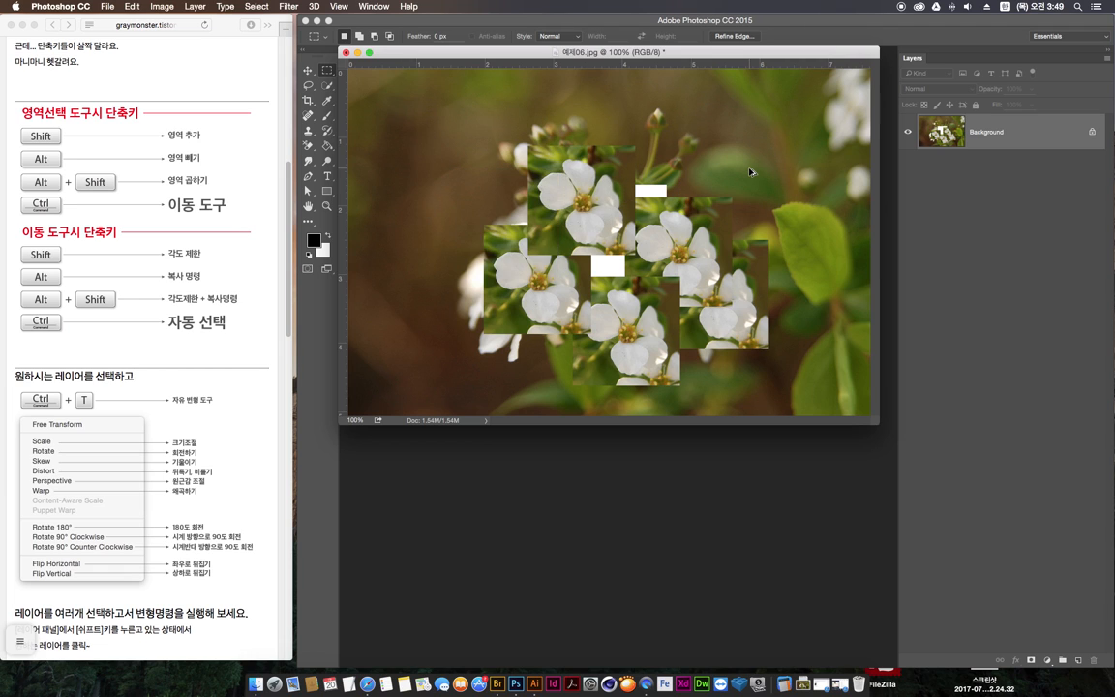
{"action": "key", "text": "super+alt+z"}
{"action": "key", "text": "super+alt+z"}
{"action": "key", "text": "super+alt+z"}
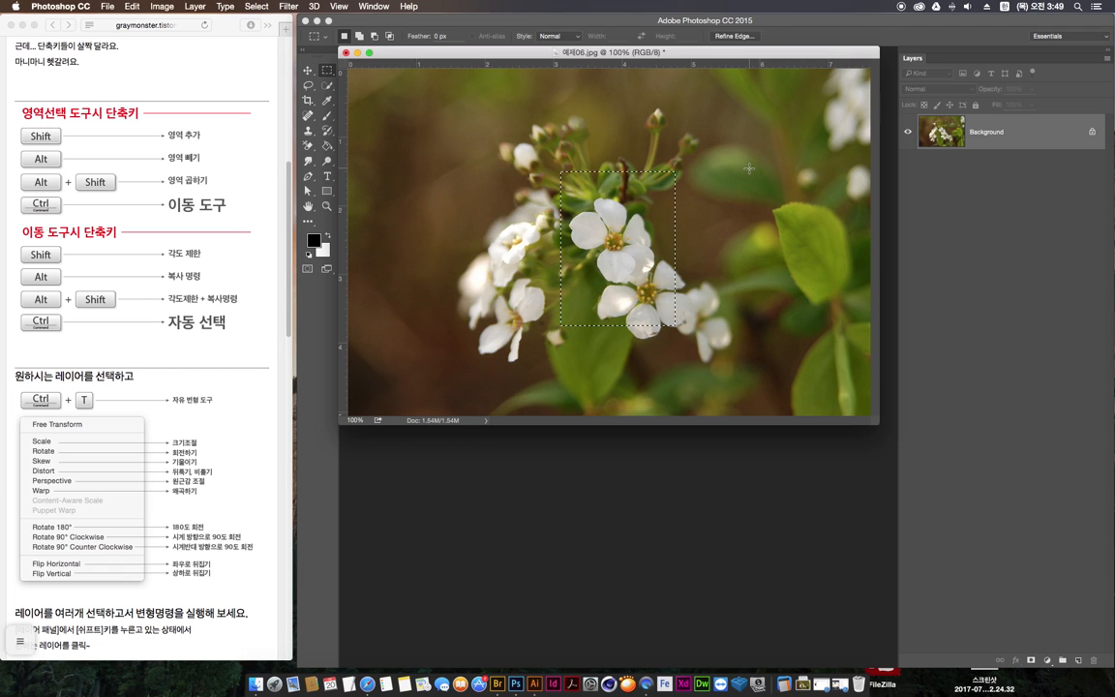
{"action": "key", "text": "super+alt+z"}
- Copy a nearly square area around the central flower to a new layer and move it up and left with the Move tool
{"action": "left_click_drag", "start_coordinate": [561, 188], "coordinate": [669, 292]}
{"action": "key", "text": "super+j"}
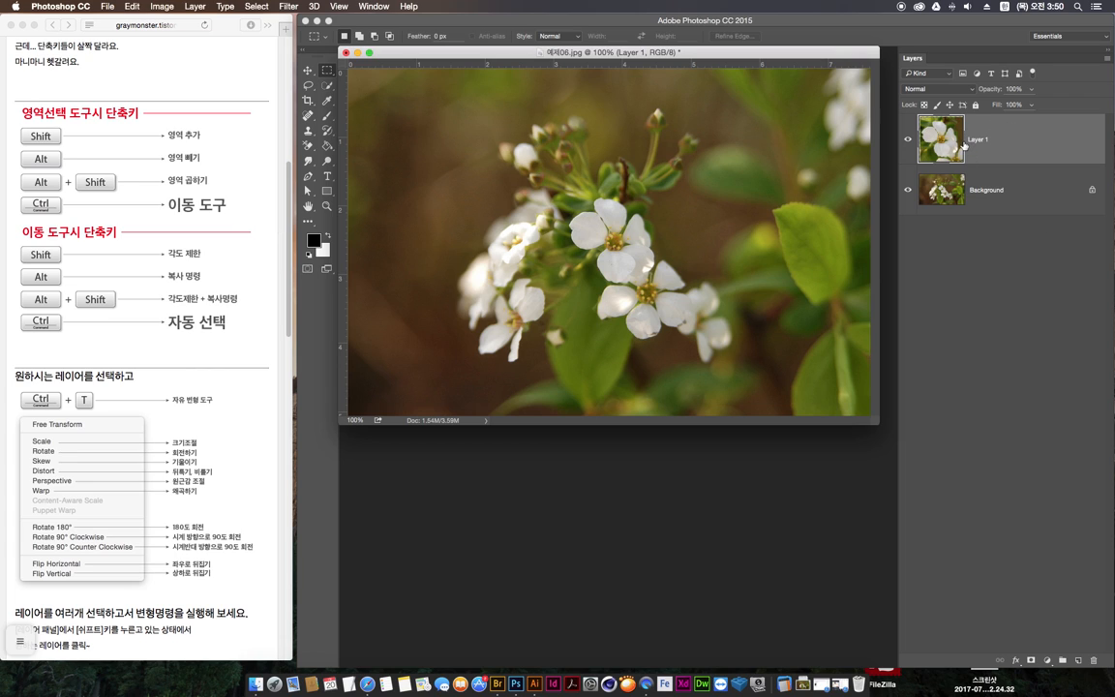
{"action": "left_click", "coordinate": [307, 70]}
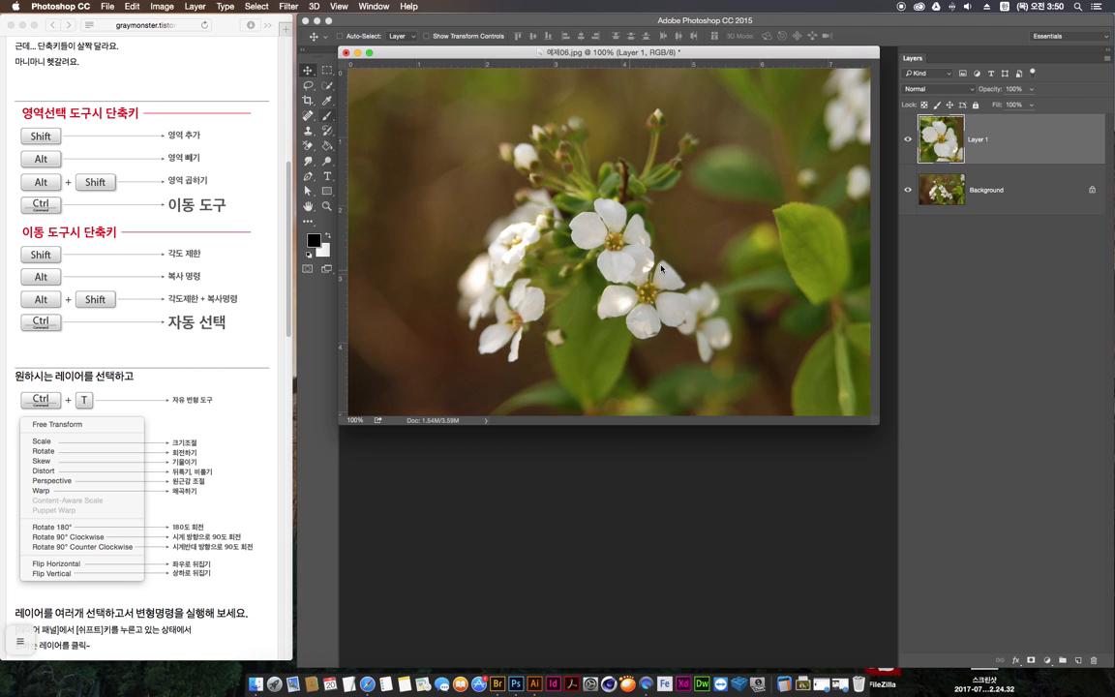
{"action": "left_click_drag", "start_coordinate": [640, 266], "coordinate": [558, 196]}
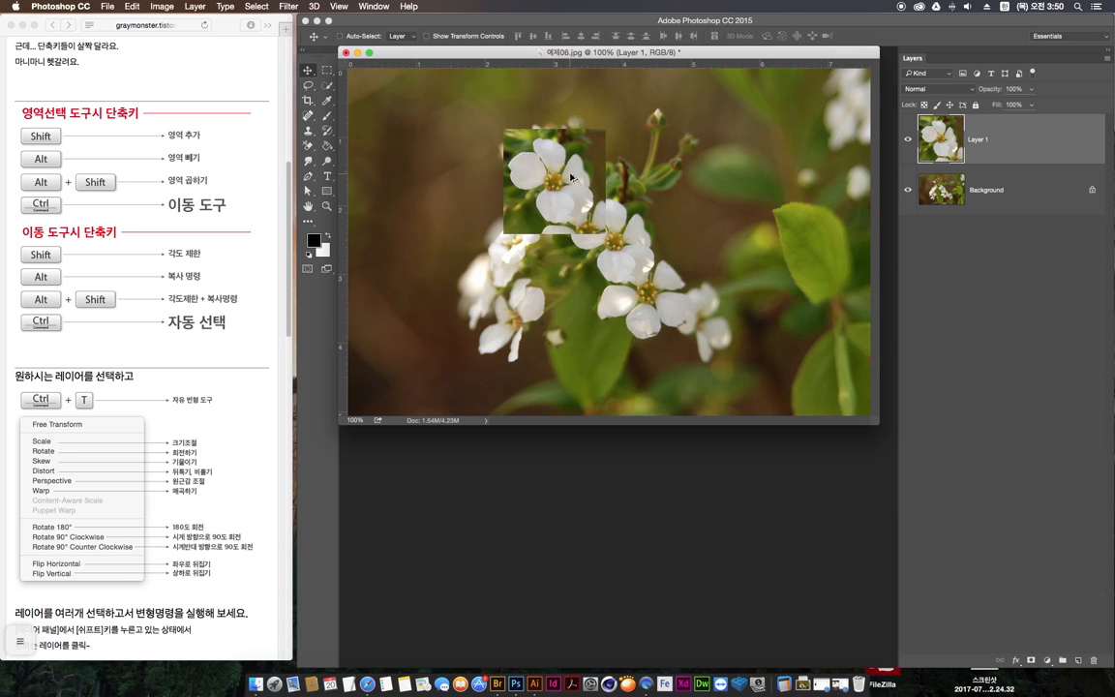
- Duplicate the flower layer three times, spreading the copies over the center, lower right and right of the photo
{"action": "left_click_drag", "start_coordinate": [559, 174], "coordinate": [703, 305]}
{"action": "left_click_drag", "start_coordinate": [757, 349], "coordinate": [772, 254]}
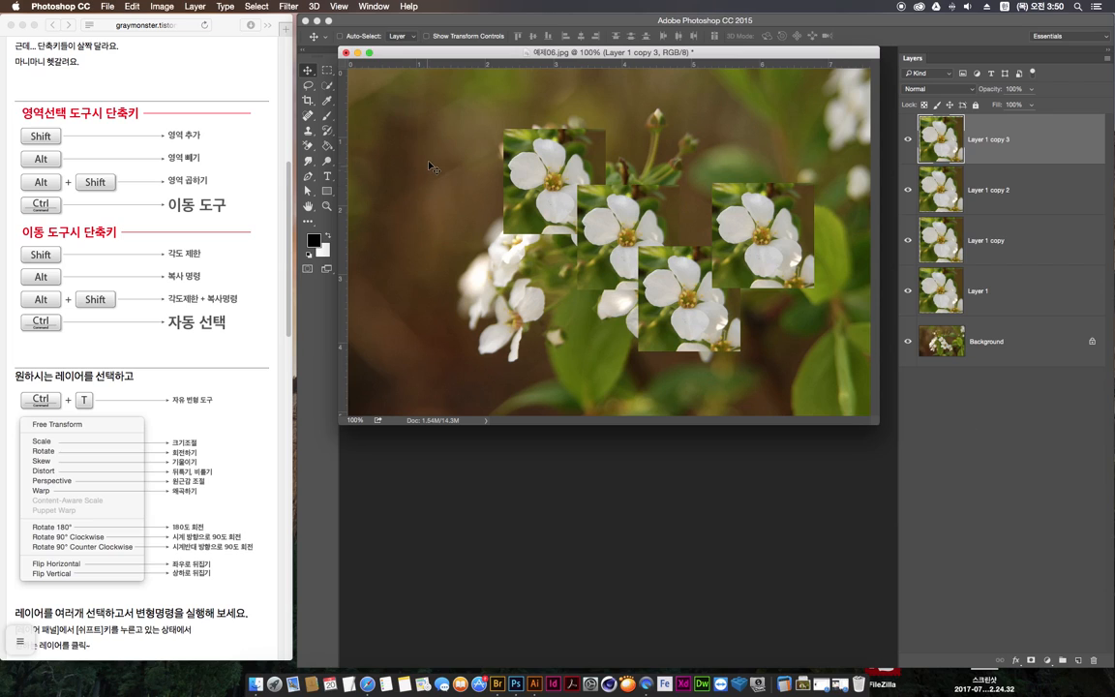
- Select Layer 1, move its flower piece slightly up and left, and make Layer 1 copy active before returning to Layer 1
{"action": "key", "text": "super"}
{"action": "left_click", "coordinate": [979, 293]}
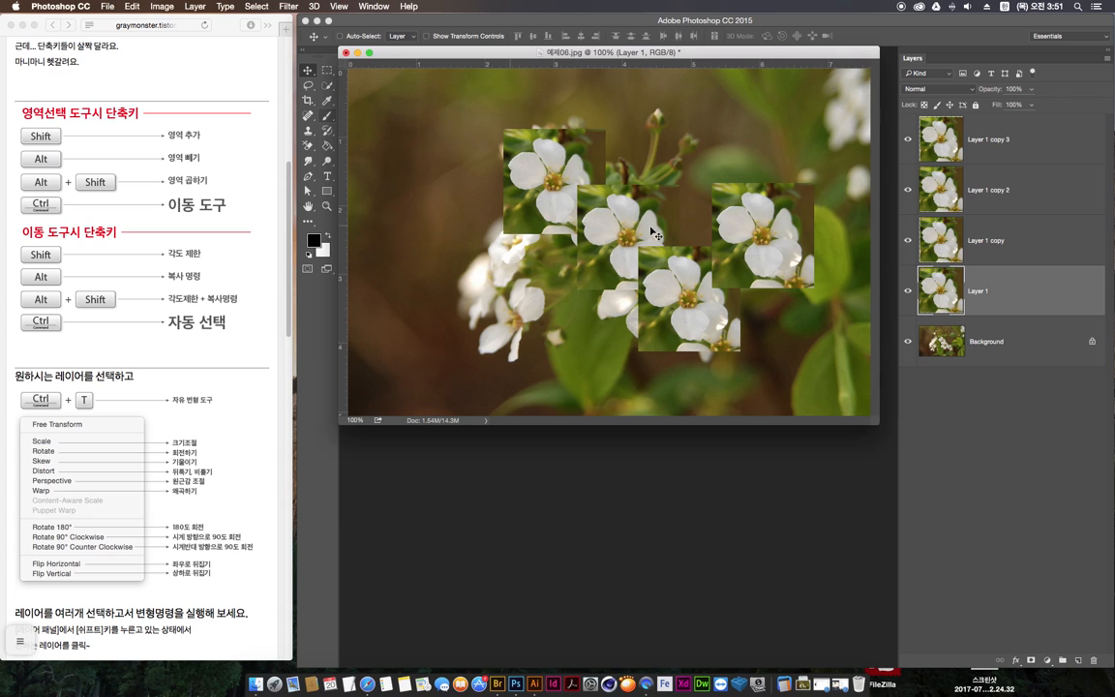
{"action": "mouse_move", "coordinate": [530, 218]}
{"action": "left_mouse_down"}
{"action": "mouse_move", "coordinate": [530, 192]}
{"action": "mouse_move", "coordinate": [550, 205]}
{"action": "mouse_move", "coordinate": [525, 205]}
{"action": "left_mouse_up"}
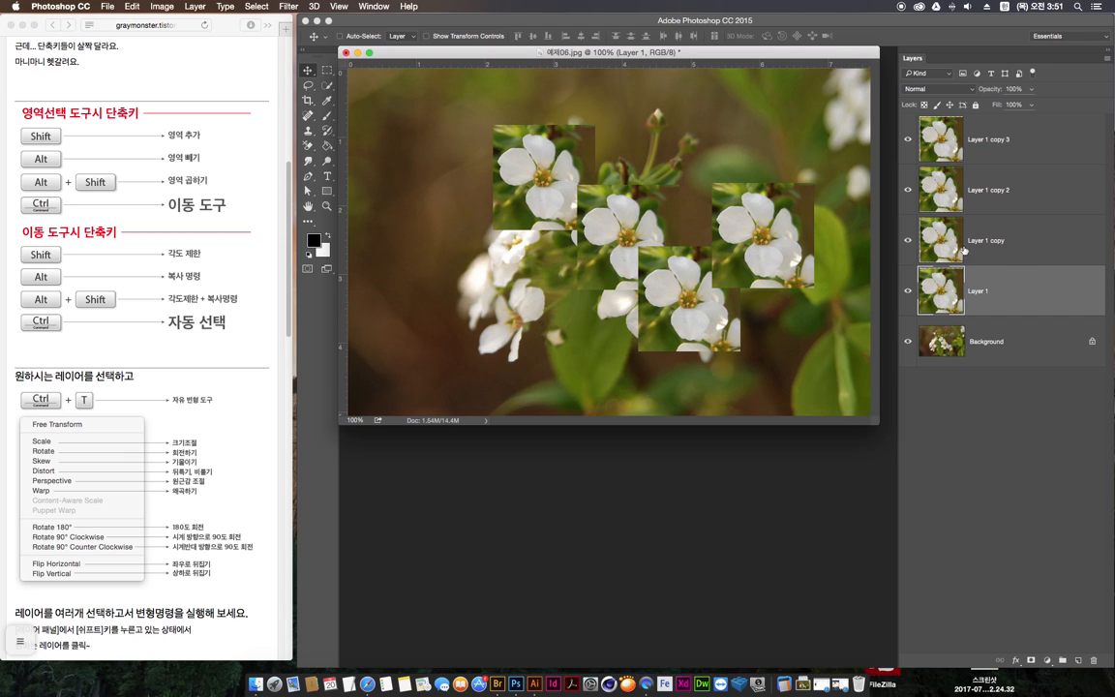
{"action": "left_click", "coordinate": [911, 246]}
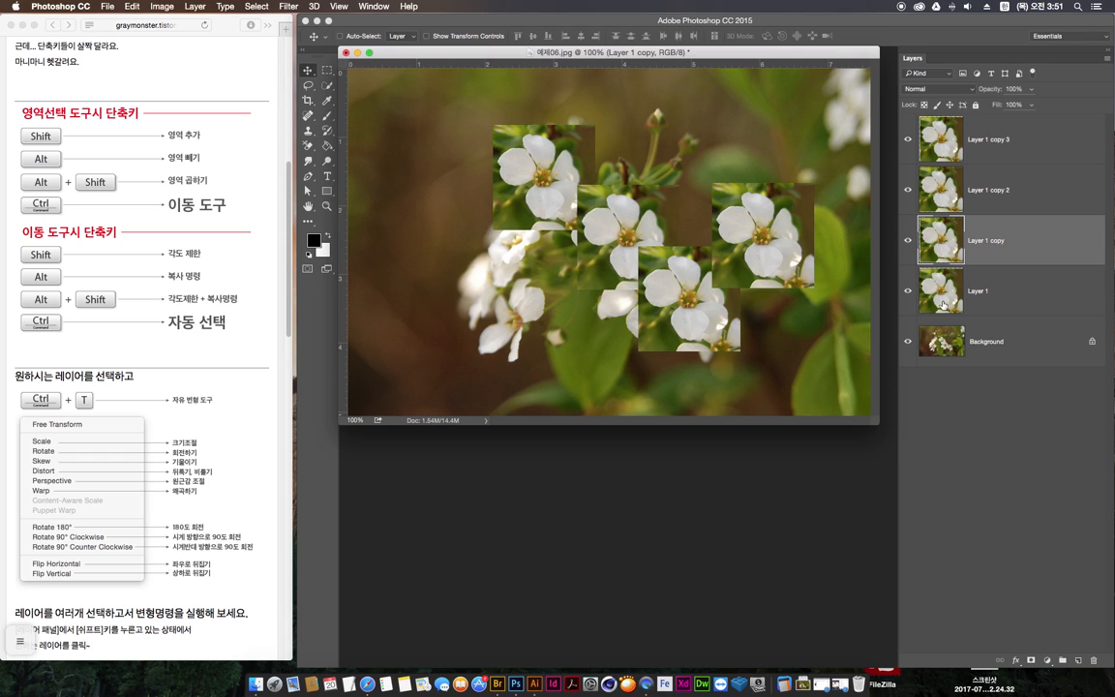
{"action": "left_click", "coordinate": [900, 271]}
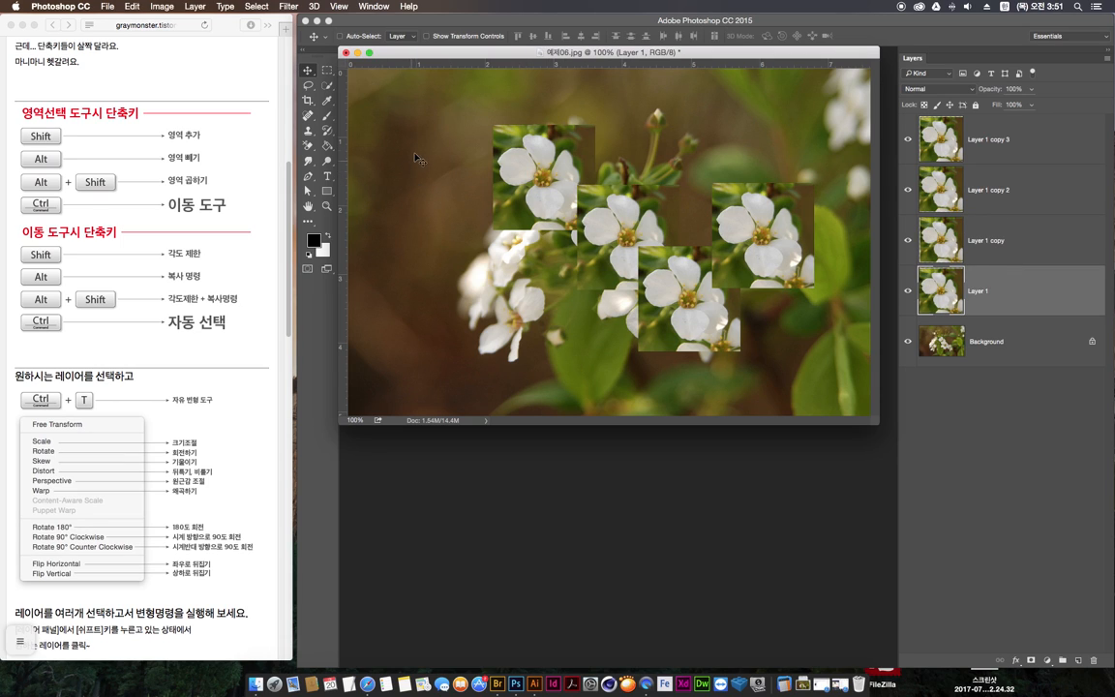
- Temporarily auto-select the central flower piece (Layer 1 copy) on the canvas and move it slightly up and left
{"action": "key", "text": "super"}
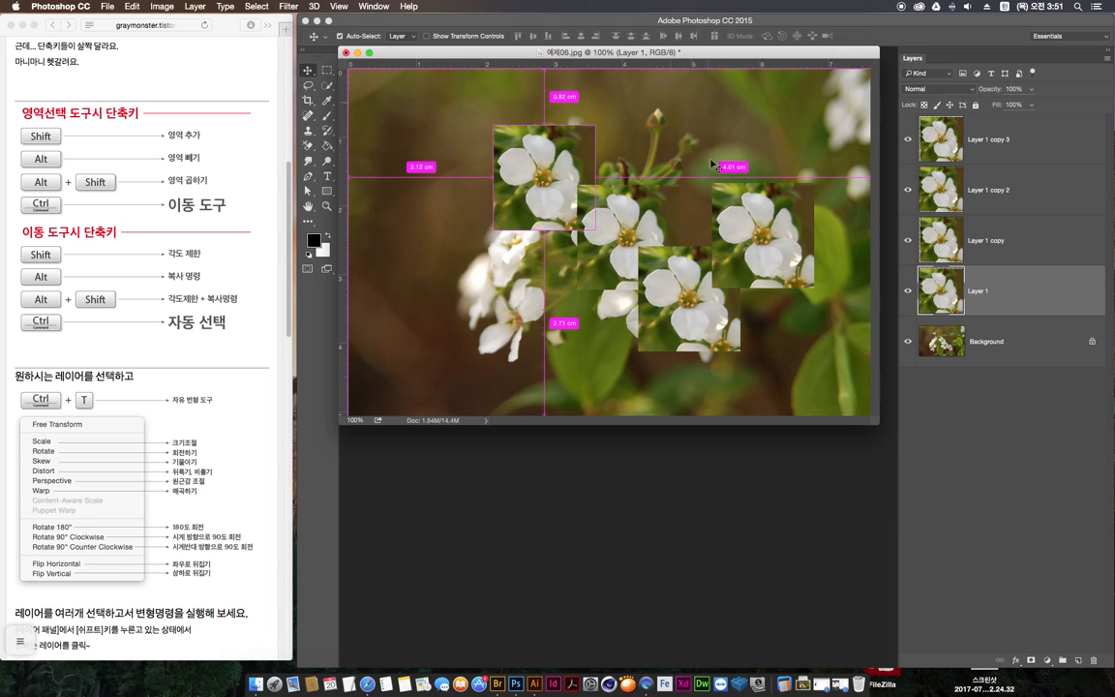
{"action": "left_click", "coordinate": [650, 219], "text": "super"}
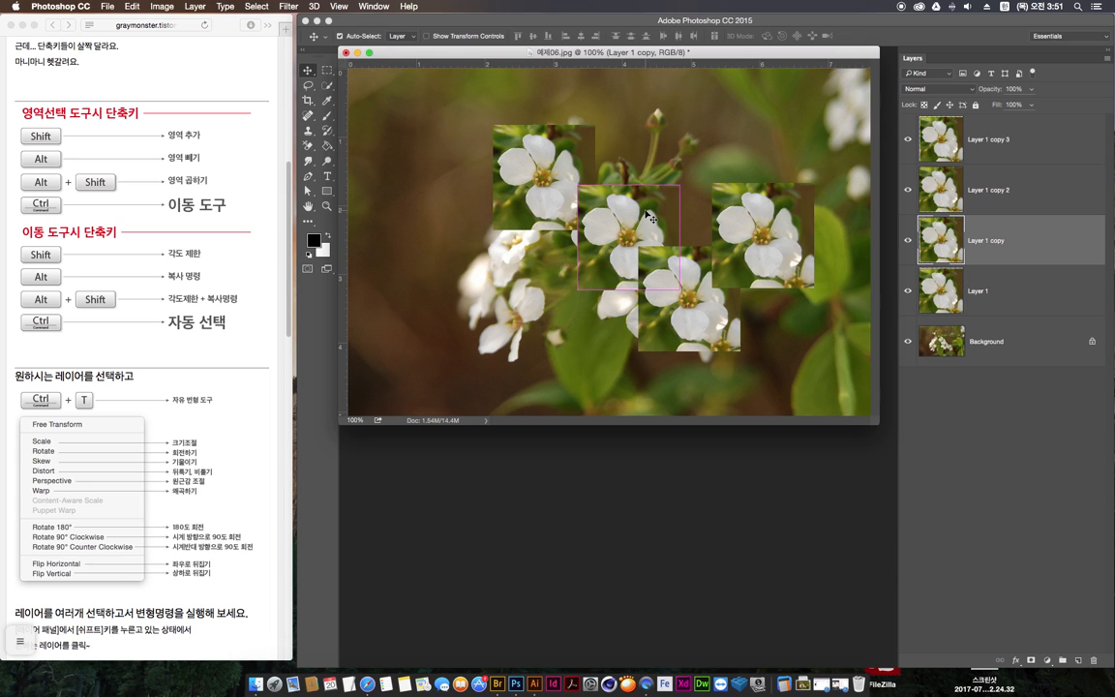
{"action": "mouse_move", "coordinate": [643, 221]}
{"action": "left_mouse_down"}
{"action": "mouse_move", "coordinate": [614, 191]}
{"action": "mouse_move", "coordinate": [646, 186]}
{"action": "mouse_move", "coordinate": [627, 226]}
{"action": "left_mouse_up"}
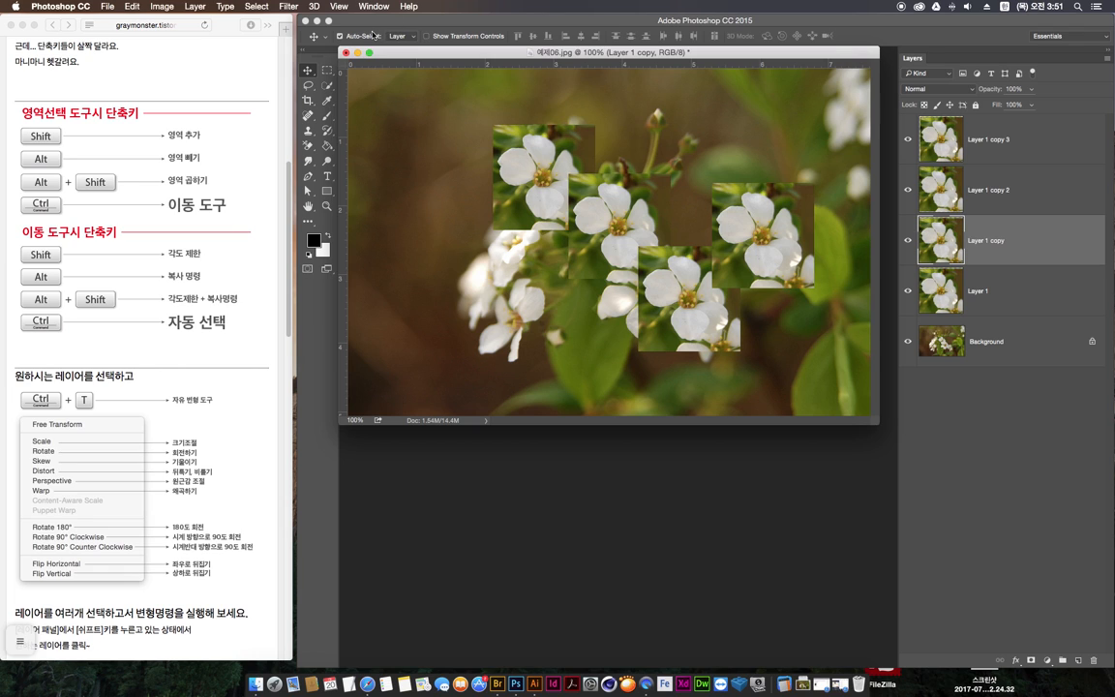
- Temporarily auto-select the rightmost flower piece (Layer 1 copy 3) on the canvas and move it slightly down and left
{"action": "key", "text": "super"}
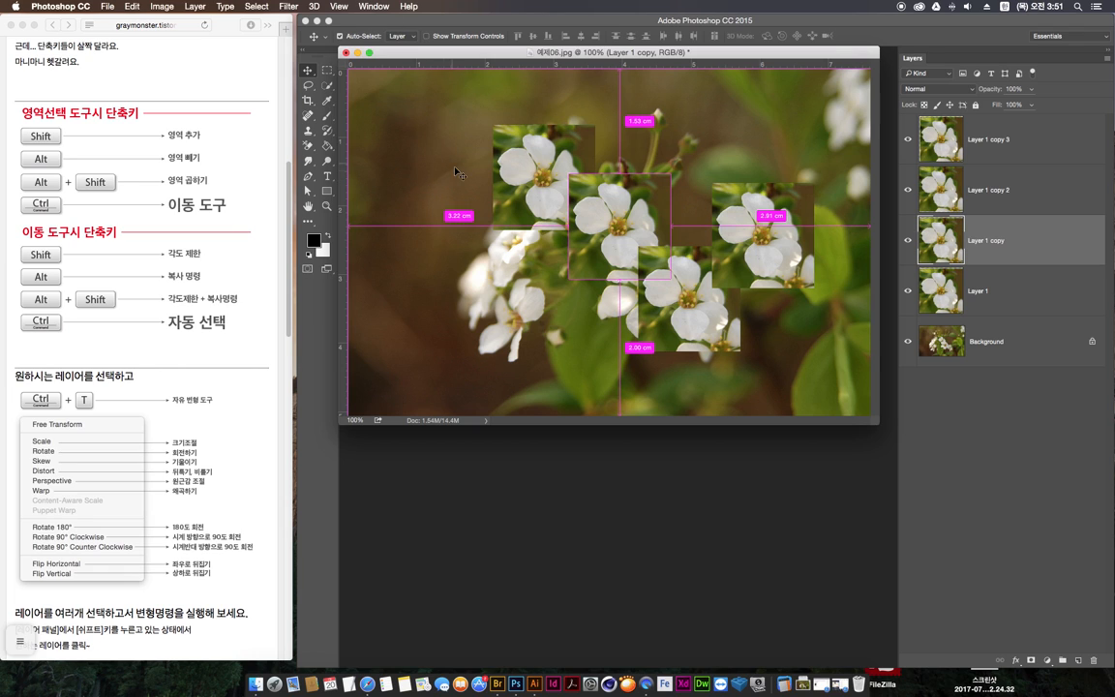
{"action": "left_click", "coordinate": [780, 262], "text": "super"}
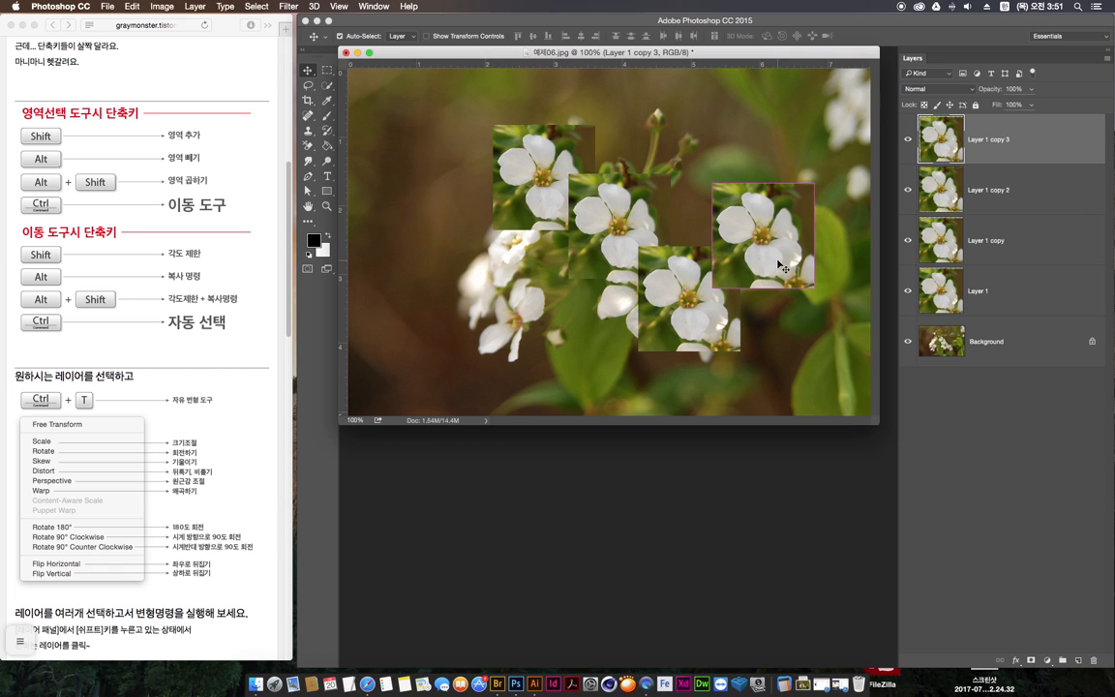
{"action": "left_click_drag", "start_coordinate": [774, 257], "coordinate": [758, 282]}
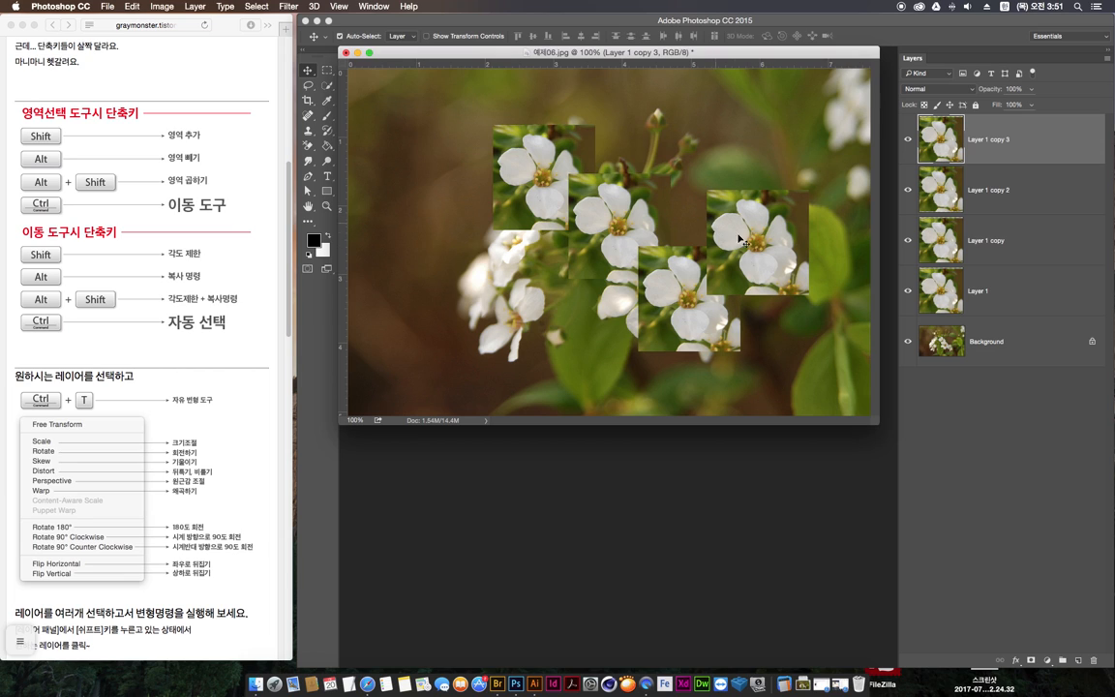
- Add Layer 1 copy 2 to the layer selection from the canvas, and deselect all layers
{"action": "left_click", "coordinate": [608, 274], "text": "shift+super"}
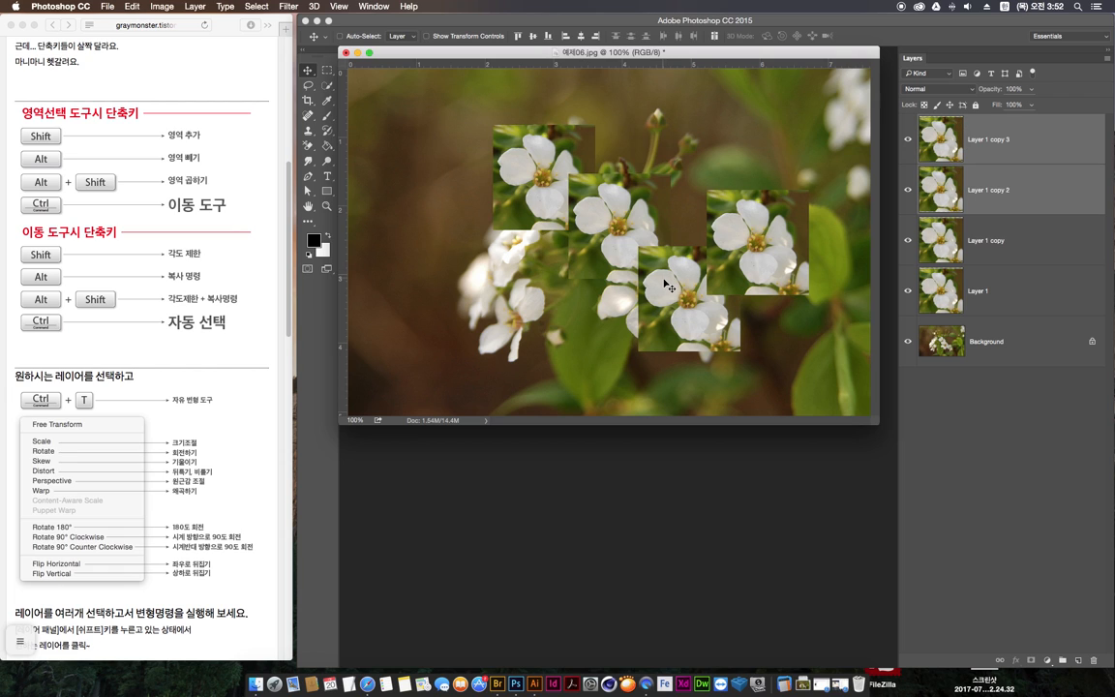
{"action": "key", "text": "super"}
{"action": "left_click", "coordinate": [854, 399], "text": "super"}
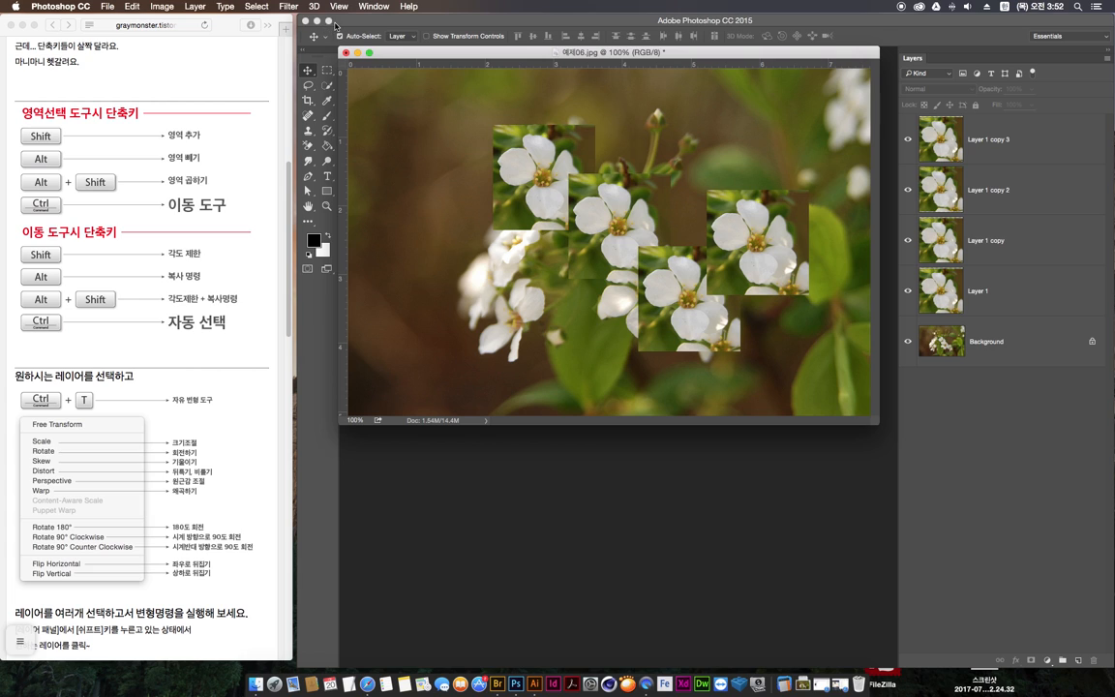
- Select Layer 1 and Layer 1 copy 3 together and move both flower pieces down and left
{"action": "left_click", "coordinate": [515, 189]}
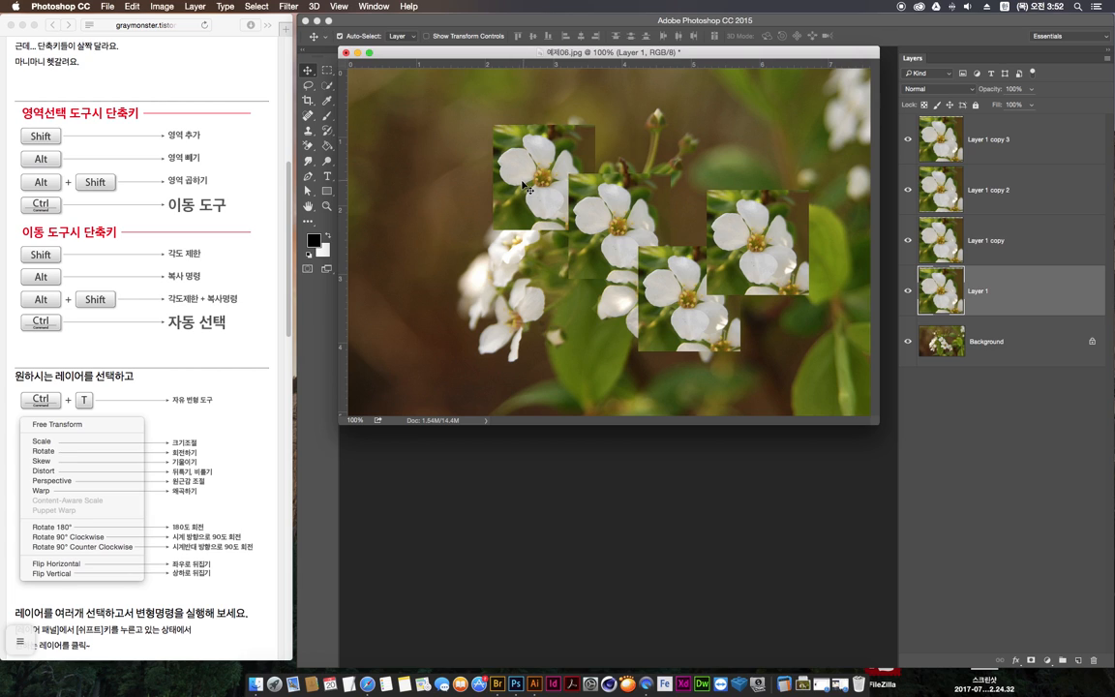
{"action": "key", "text": "super"}
{"action": "left_click", "coordinate": [999, 145], "text": "super"}
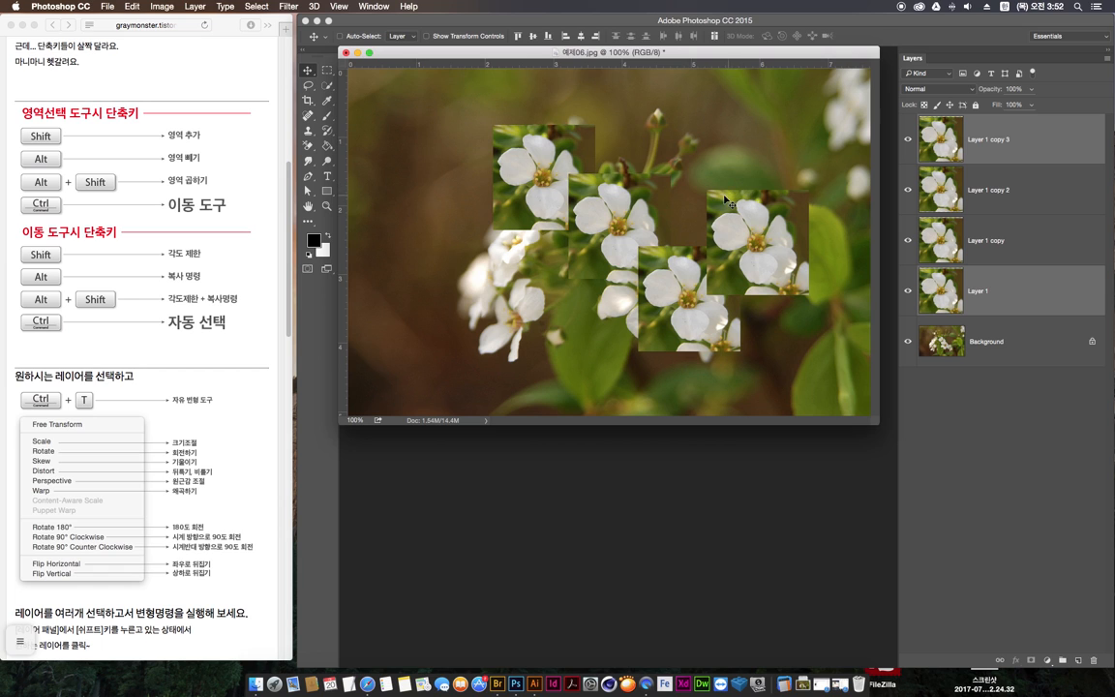
{"action": "left_click_drag", "start_coordinate": [751, 246], "coordinate": [743, 294]}
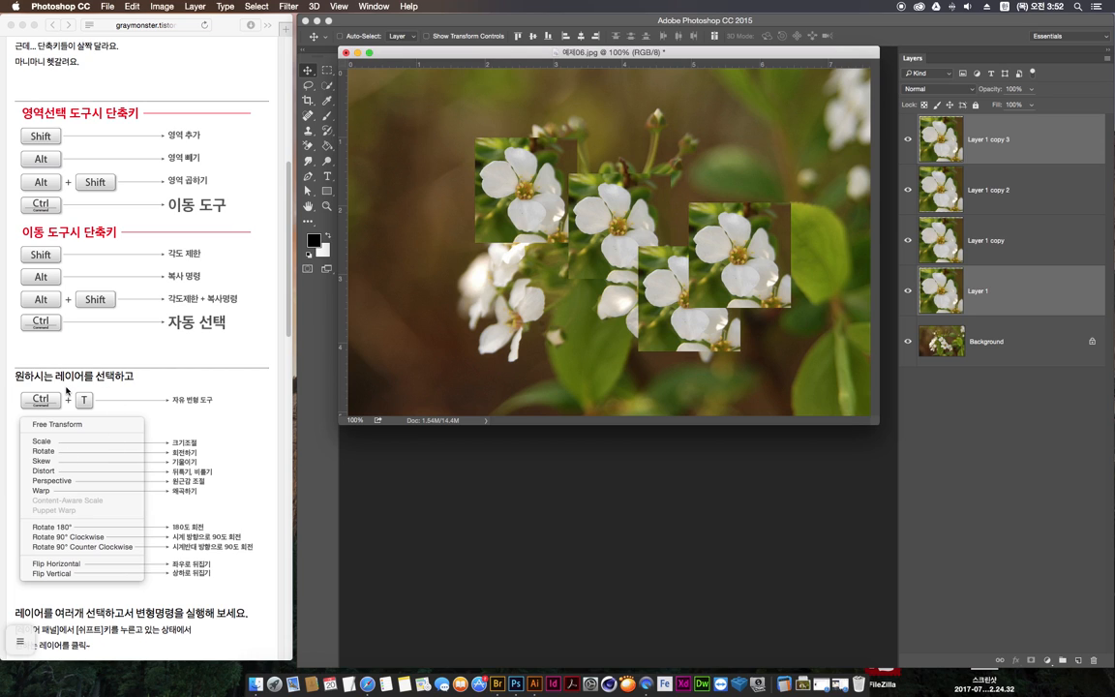
- Free-transform both selected layers to about 105% width and 96% height with 3.86° rotation, and nudge them up and left
{"action": "key", "text": "super+t"}
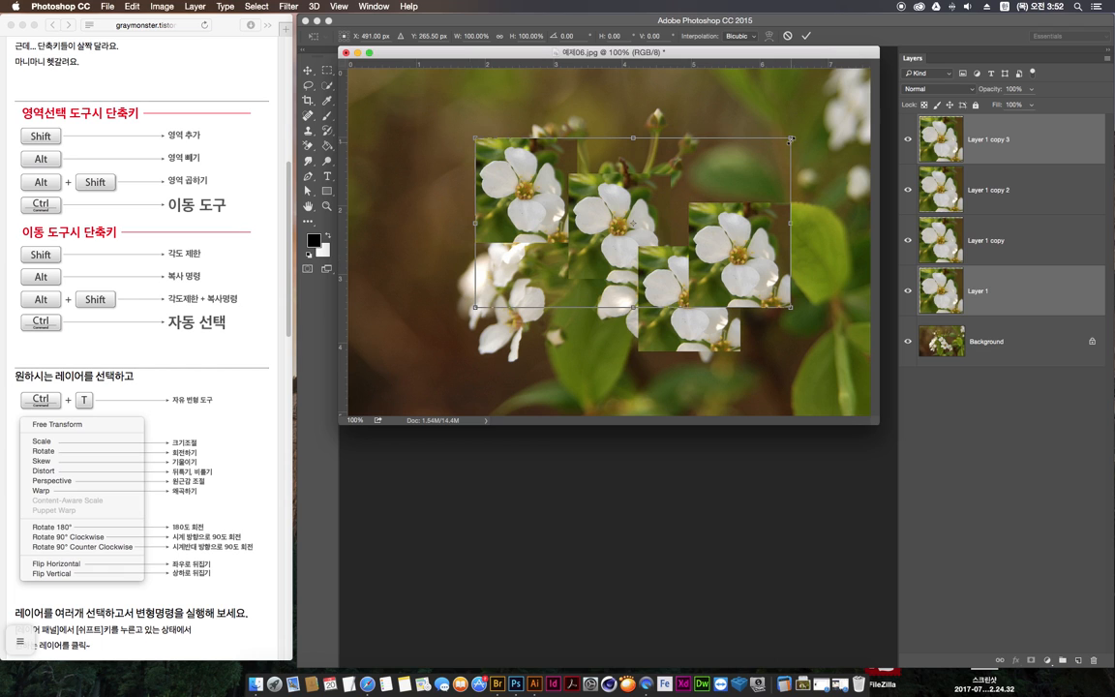
{"action": "mouse_move", "coordinate": [790, 138]}
{"action": "left_mouse_down"}
{"action": "mouse_move", "coordinate": [736, 179]}
{"action": "mouse_move", "coordinate": [798, 142]}
{"action": "left_mouse_up"}
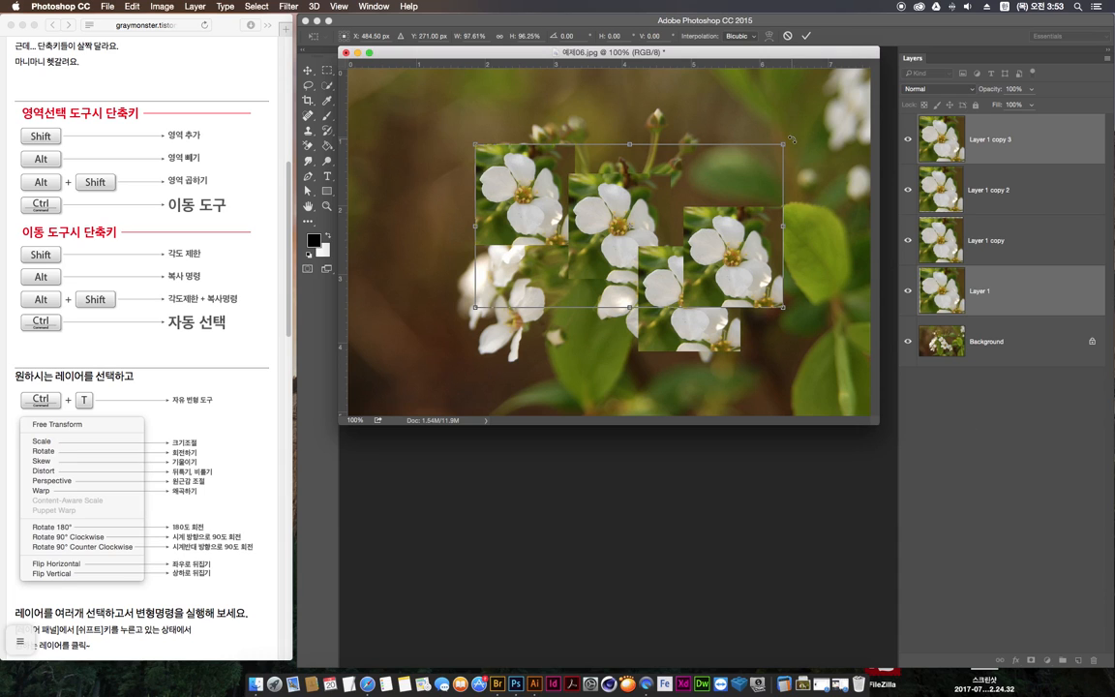
{"action": "left_click_drag", "start_coordinate": [788, 142], "coordinate": [813, 131]}
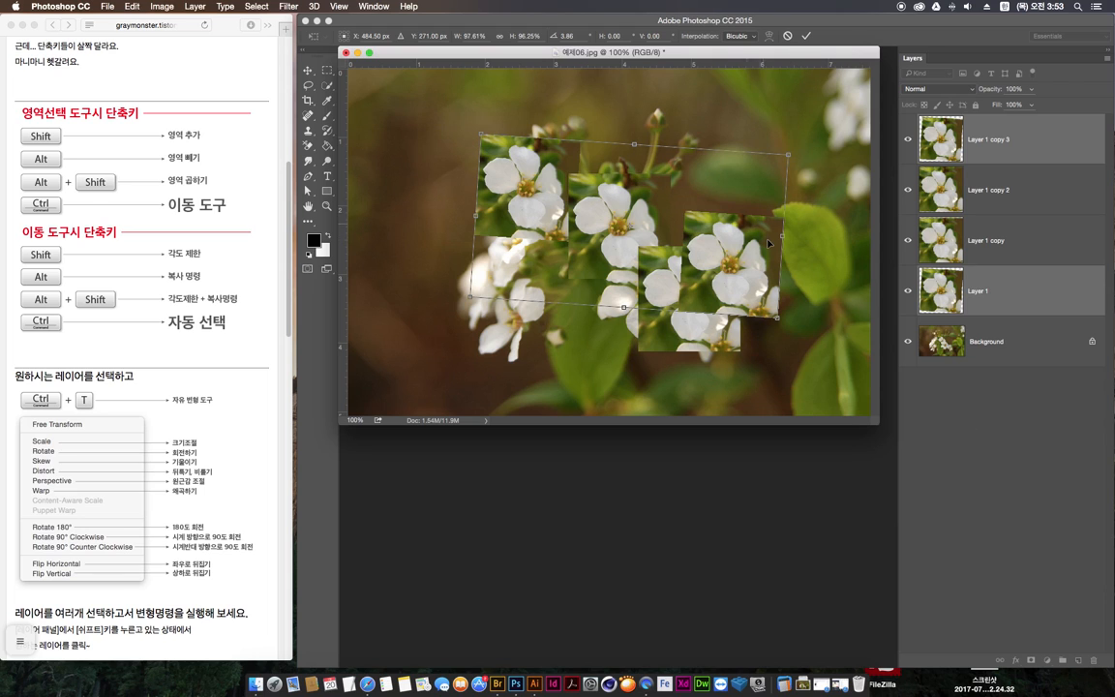
{"action": "left_click_drag", "start_coordinate": [783, 236], "coordinate": [367, 205]}
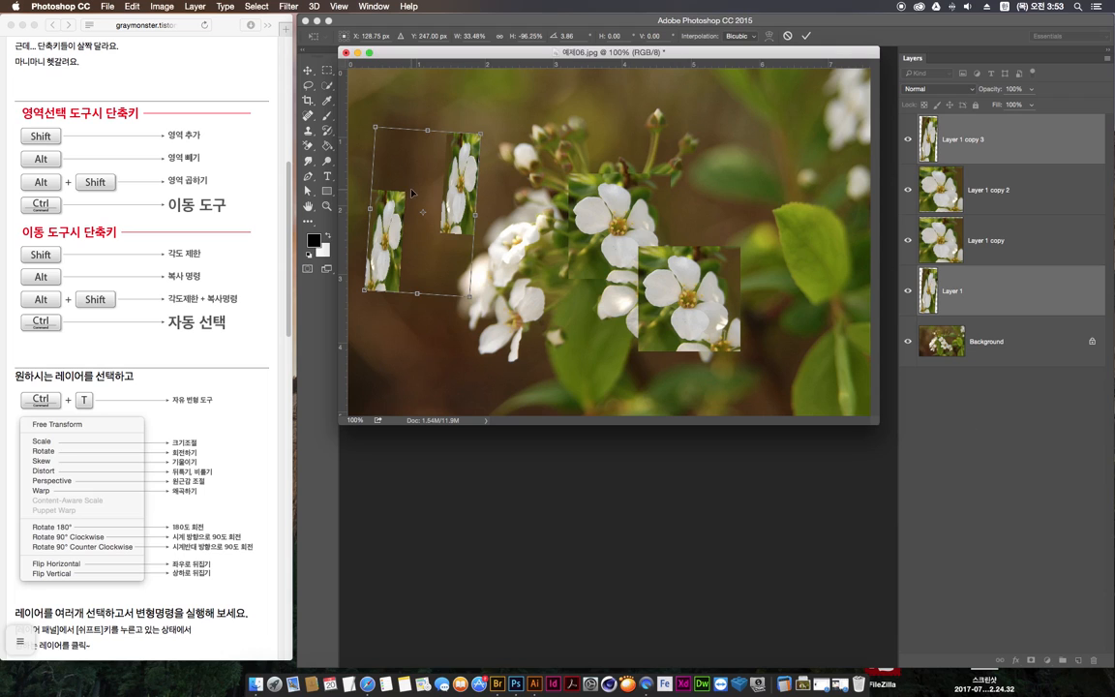
{"action": "left_click_drag", "start_coordinate": [369, 207], "coordinate": [812, 285]}
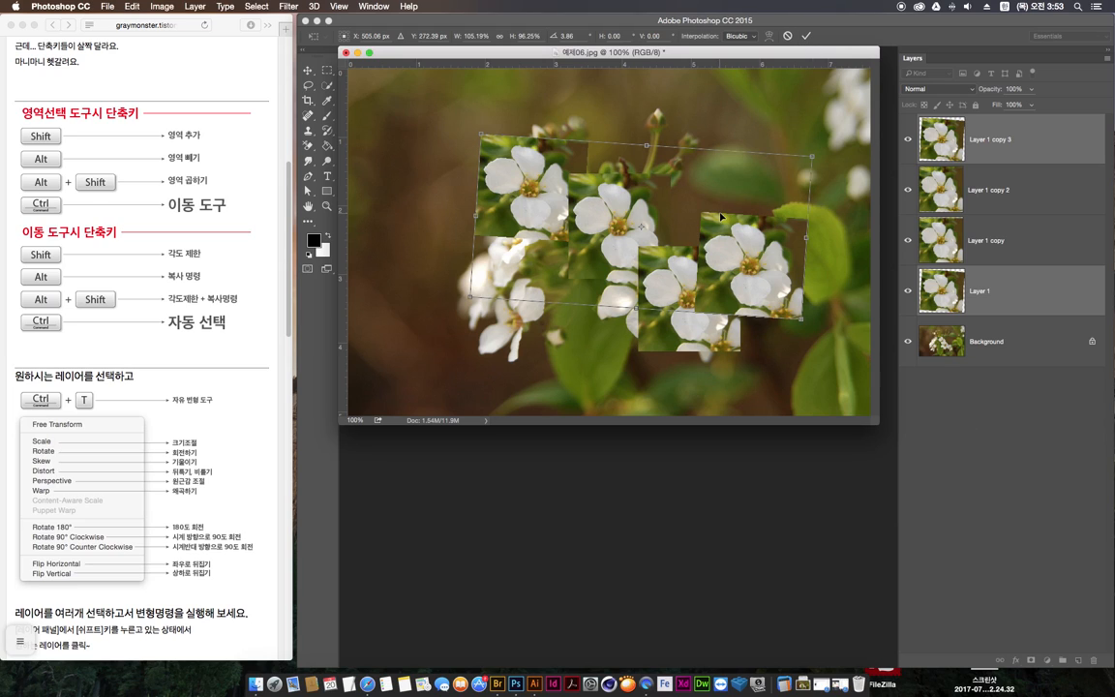
{"action": "key", "text": "Return"}
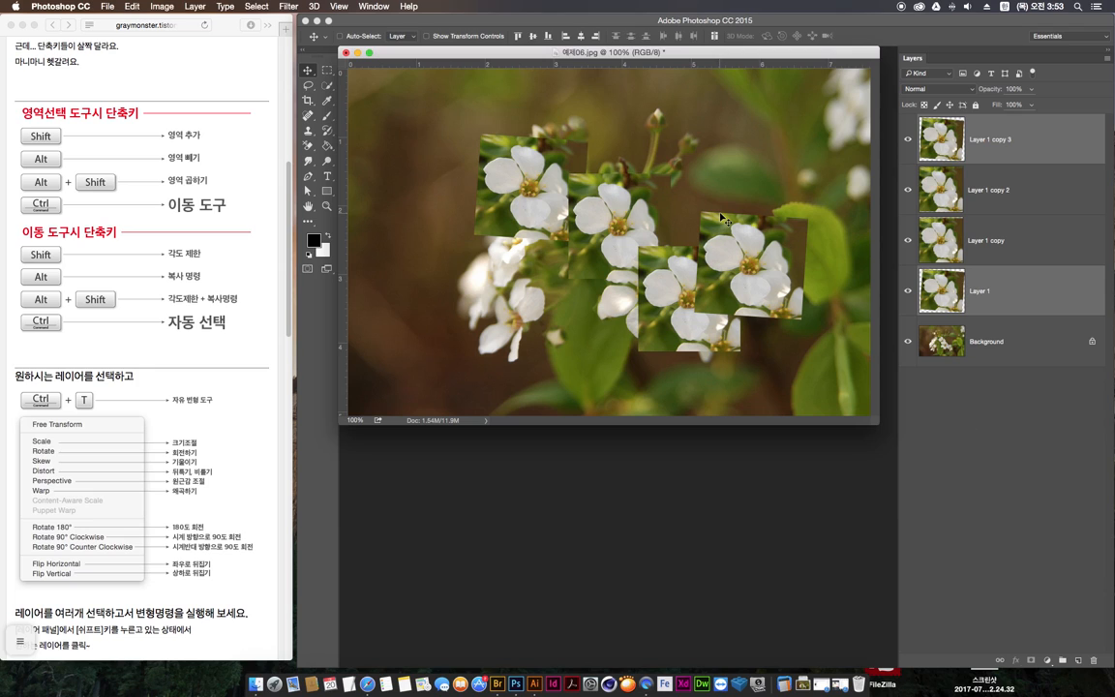
{"action": "left_click_drag", "start_coordinate": [759, 286], "coordinate": [746, 234]}
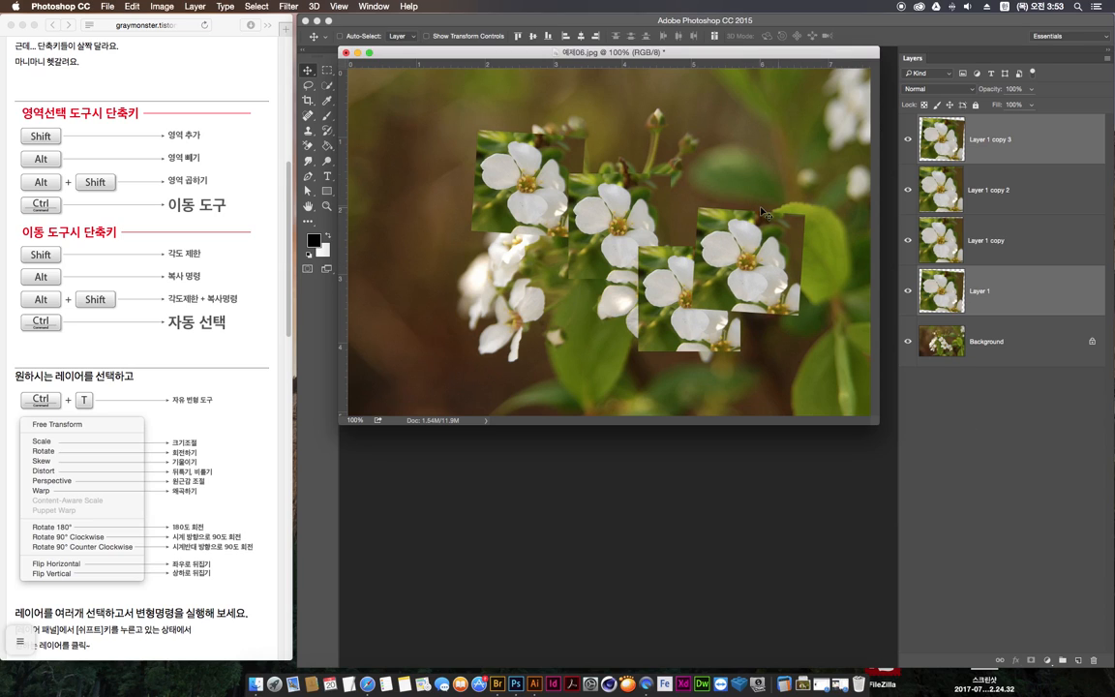
- Select only Layer 1 copy 3 and move its flower piece slightly down and right
{"action": "left_click", "coordinate": [993, 400]}
{"action": "left_click", "coordinate": [1012, 187]}
{"action": "left_click", "coordinate": [1033, 145]}
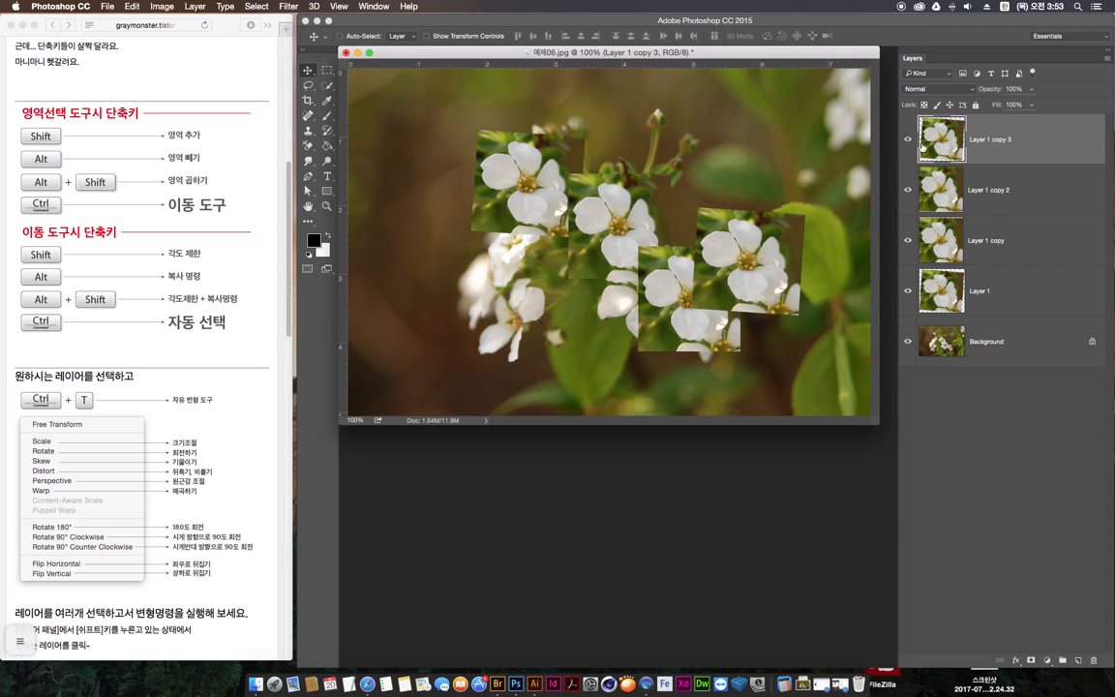
{"action": "left_click_drag", "start_coordinate": [513, 178], "coordinate": [522, 202]}
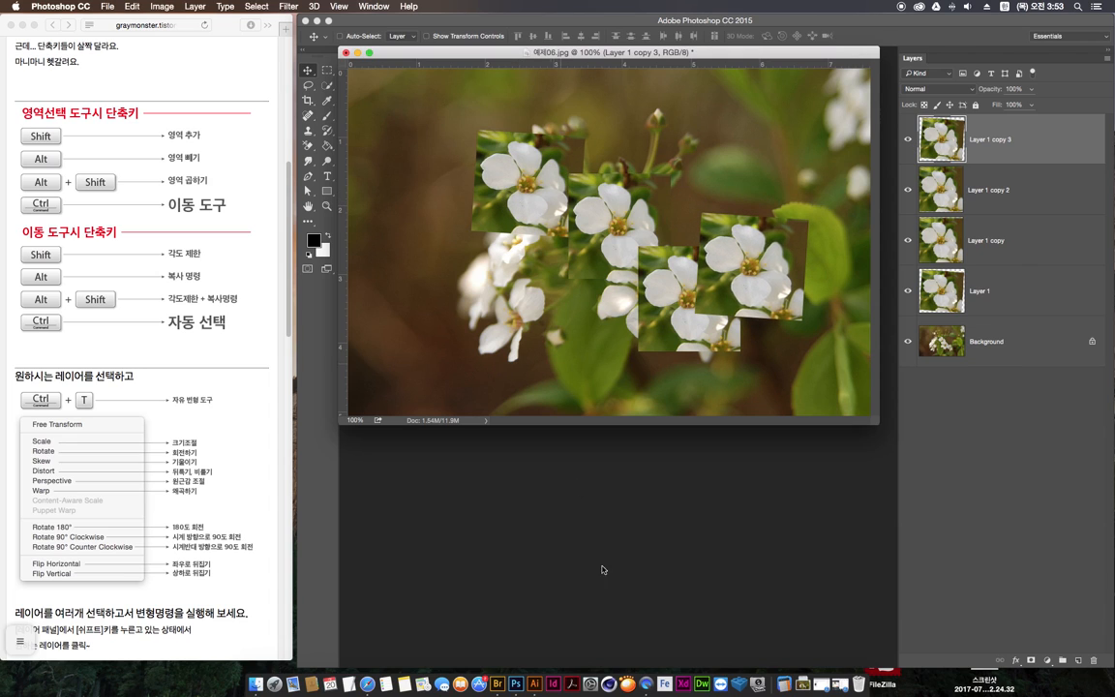
- Switch to Illustrator, select the green and red rectangles together with the Selection tool, and scale them down slightly
{"action": "left_click", "coordinate": [534, 683]}
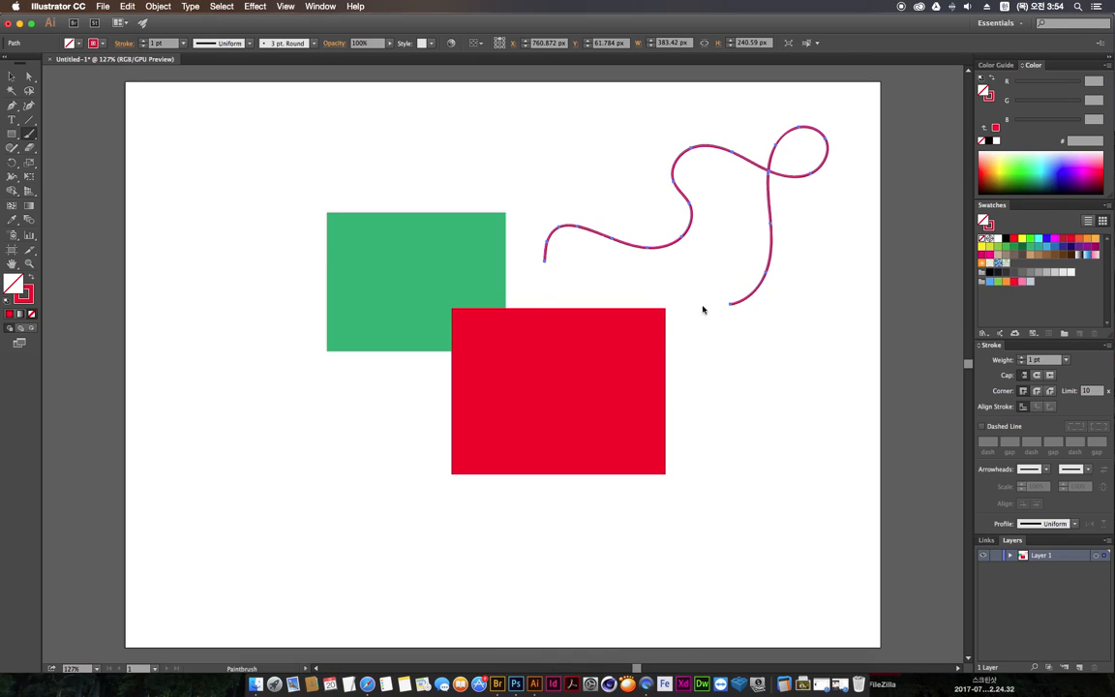
{"action": "left_click", "coordinate": [11, 75]}
{"action": "left_click", "coordinate": [518, 304]}
{"action": "left_click_drag", "start_coordinate": [530, 290], "coordinate": [410, 385]}
{"action": "left_click_drag", "start_coordinate": [666, 217], "coordinate": [624, 228]}
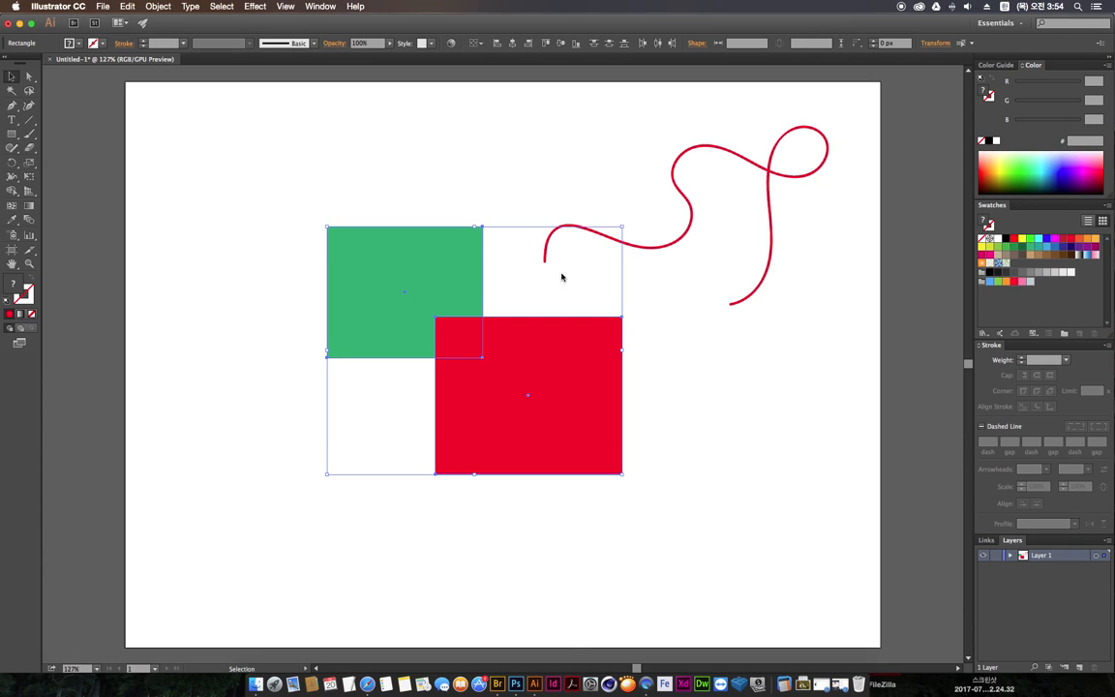
- Switch back to Photoshop, enable Show Transform Controls for the Move tool, and move the Layer 1 copy 3 flower piece slightly up
{"action": "left_click", "coordinate": [515, 684]}
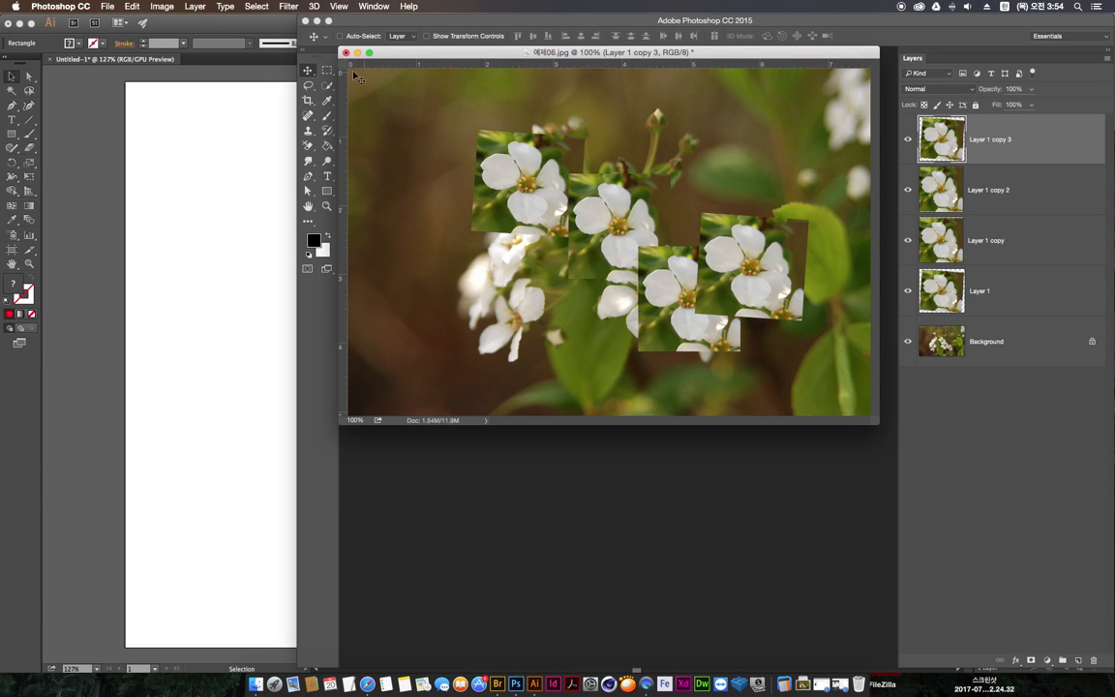
{"action": "left_click", "coordinate": [426, 37]}
{"action": "left_click_drag", "start_coordinate": [742, 282], "coordinate": [738, 272]}
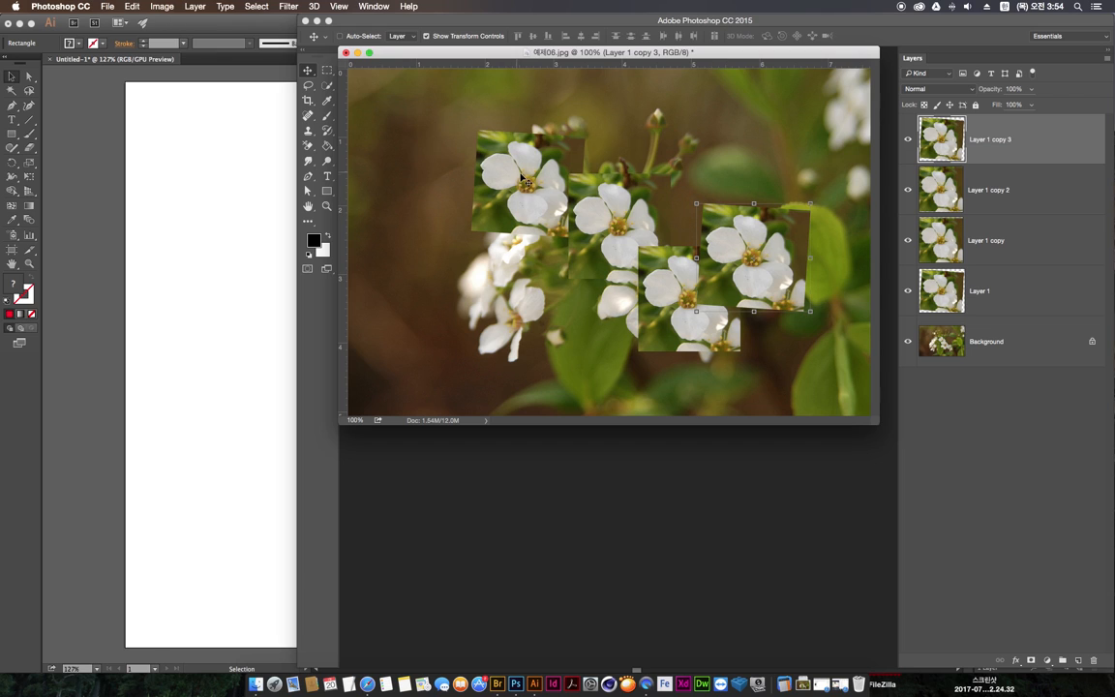
- Auto-select Layer 1 and then Layer 1 copy 2 on the canvas; scale the latter to about 111% by 109% and rotate it -22.2°
{"action": "left_click", "coordinate": [522, 190], "text": "super"}
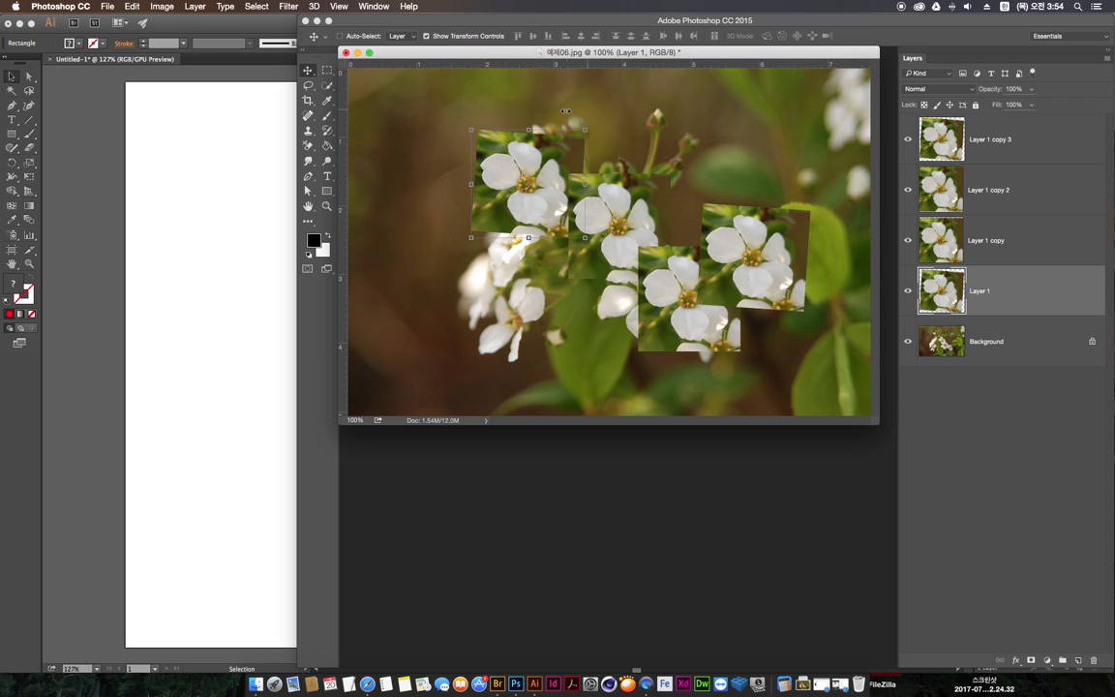
{"action": "key", "text": "super"}
{"action": "left_click", "coordinate": [656, 334], "text": "super"}
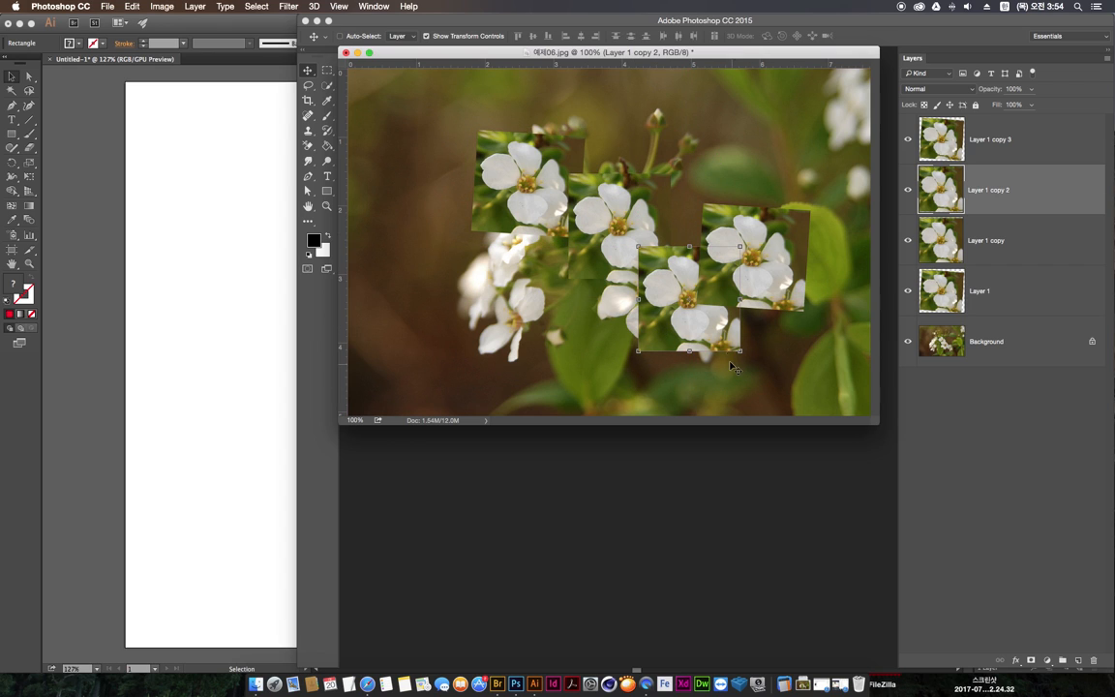
{"action": "mouse_move", "coordinate": [638, 245]}
{"action": "left_mouse_down"}
{"action": "mouse_move", "coordinate": [597, 214]}
{"action": "mouse_move", "coordinate": [634, 215]}
{"action": "mouse_move", "coordinate": [627, 236]}
{"action": "left_mouse_up"}
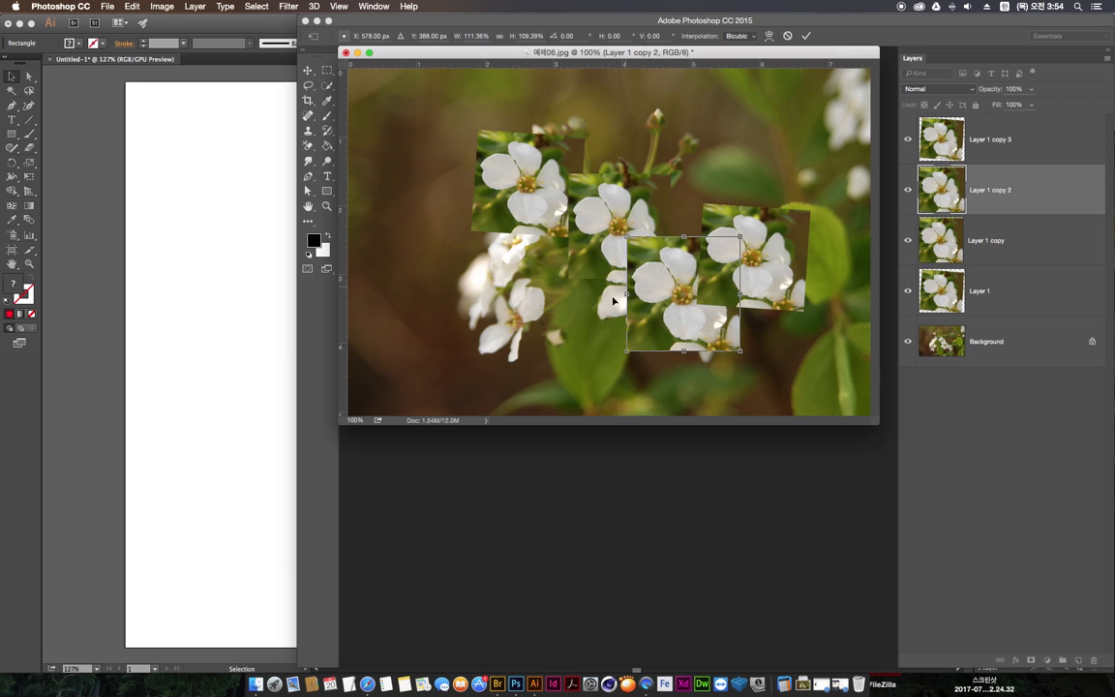
{"action": "mouse_move", "coordinate": [613, 301]}
{"action": "left_mouse_down"}
{"action": "mouse_move", "coordinate": [627, 251]}
{"action": "mouse_move", "coordinate": [610, 301]}
{"action": "mouse_move", "coordinate": [602, 265]}
{"action": "mouse_move", "coordinate": [617, 320]}
{"action": "left_mouse_up"}
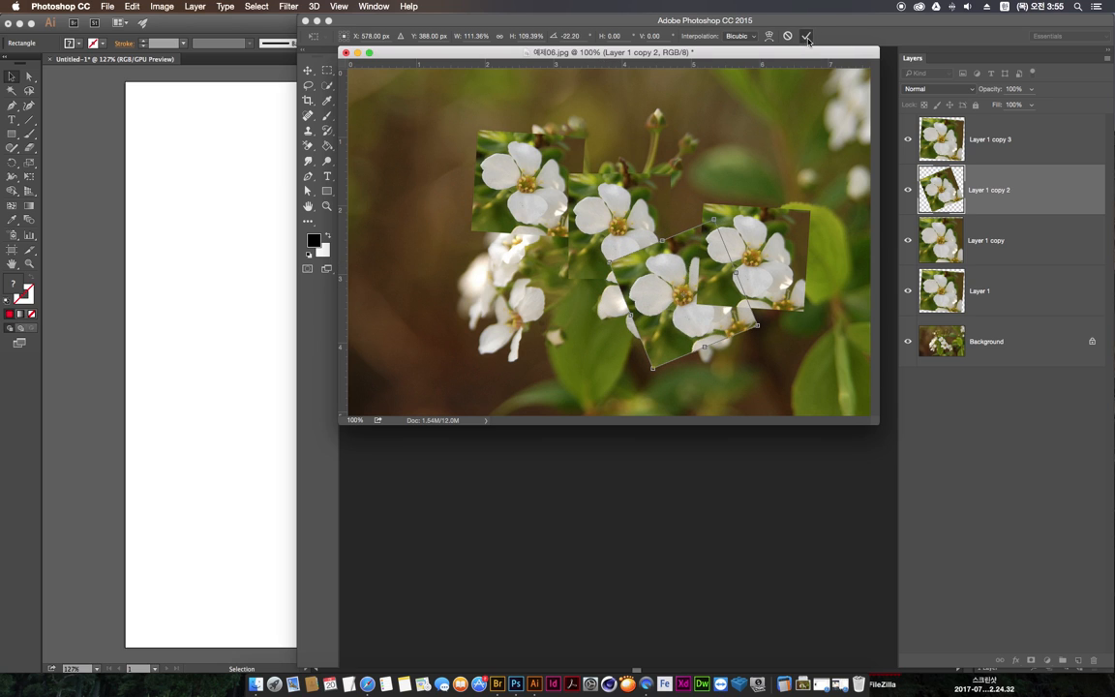
{"action": "key", "text": "Return"}
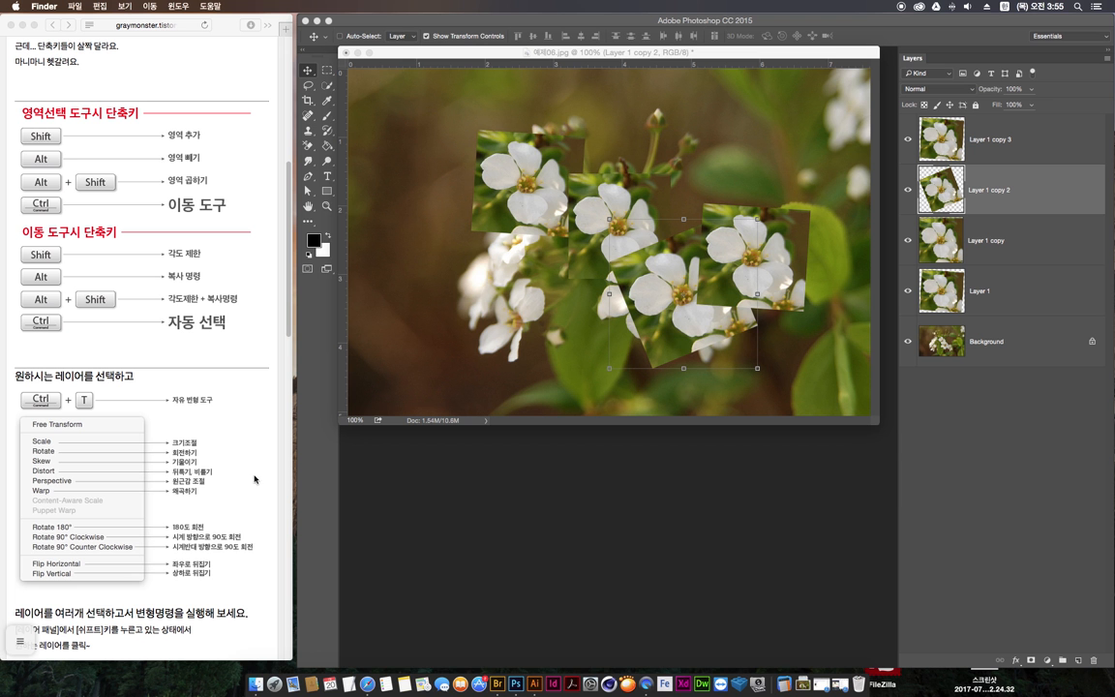
- Turn off Show Transform Controls for the Move tool after checking the end of the tutorial page
{"action": "left_click_drag", "start_coordinate": [289, 259], "coordinate": [289, 311]}
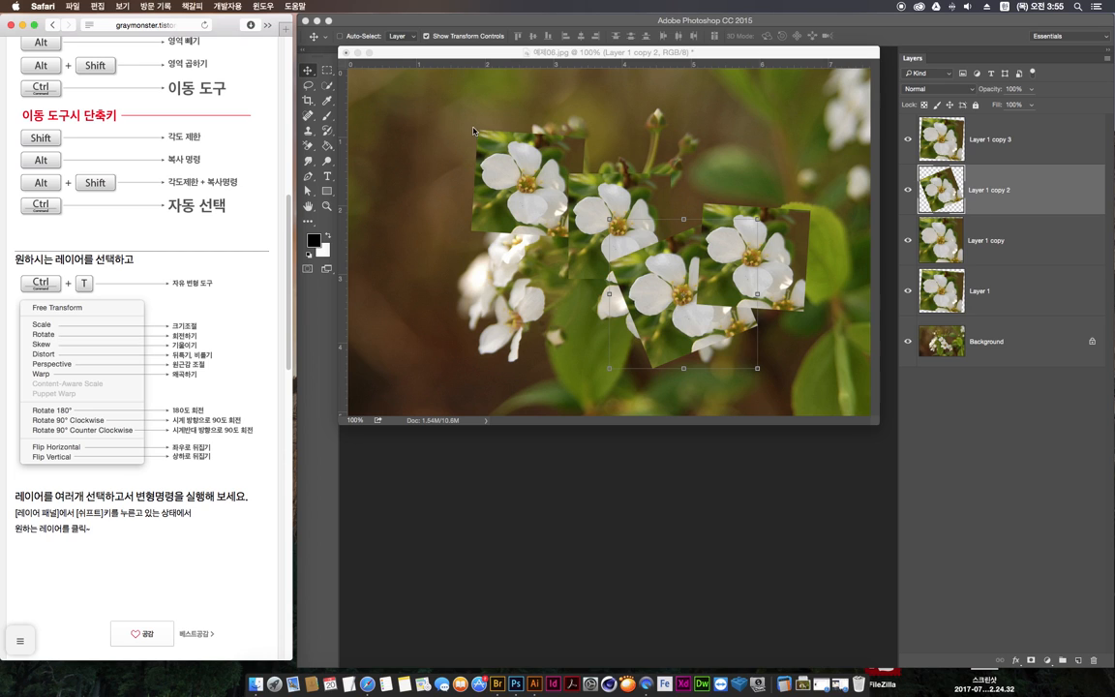
{"action": "left_click", "coordinate": [427, 37]}
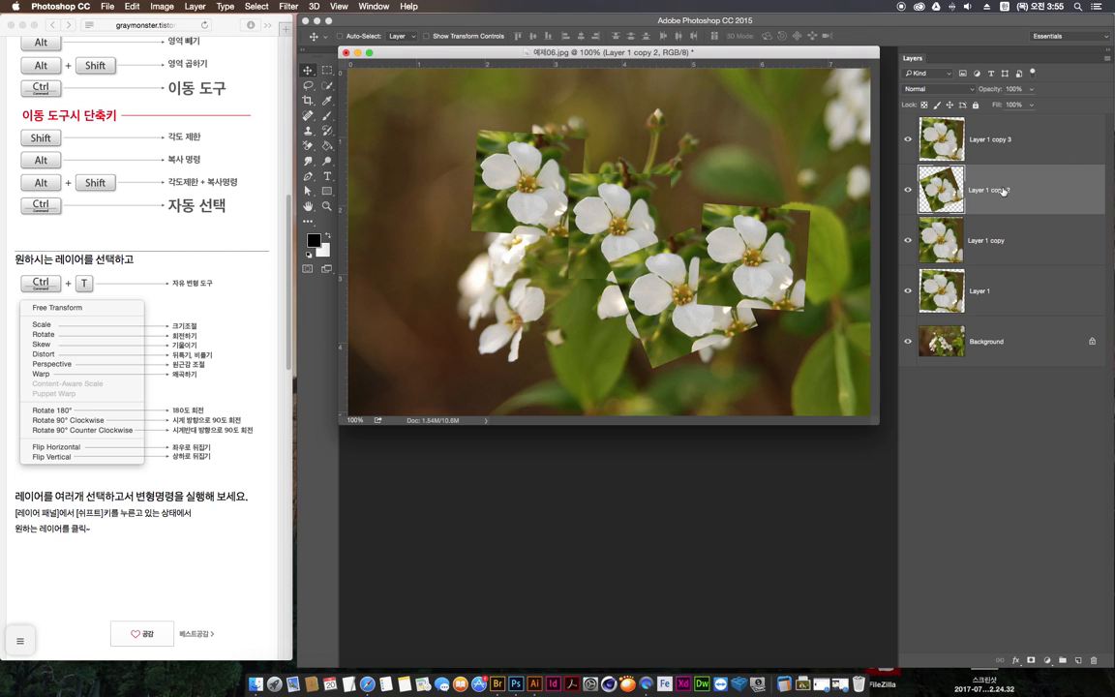
- Move the Layer 1 copy 2 flower piece leftward on the canvas so it sits below the upper-left flower piece
{"action": "left_click_drag", "start_coordinate": [652, 292], "coordinate": [530, 282]}
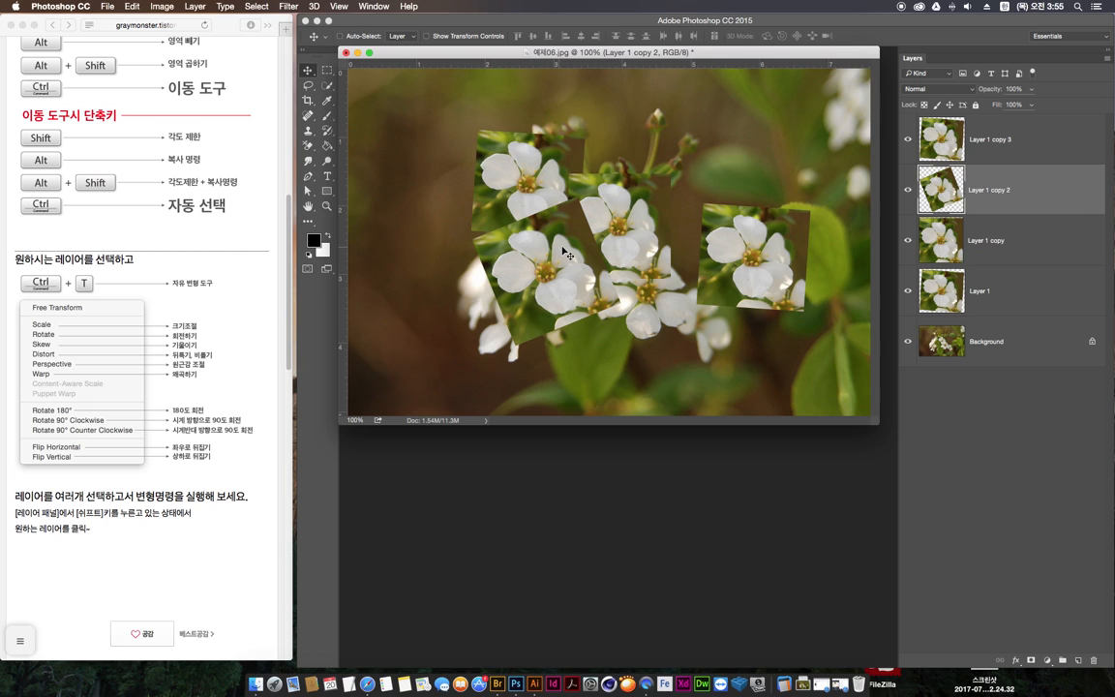
{"action": "right_click", "coordinate": [567, 251]}
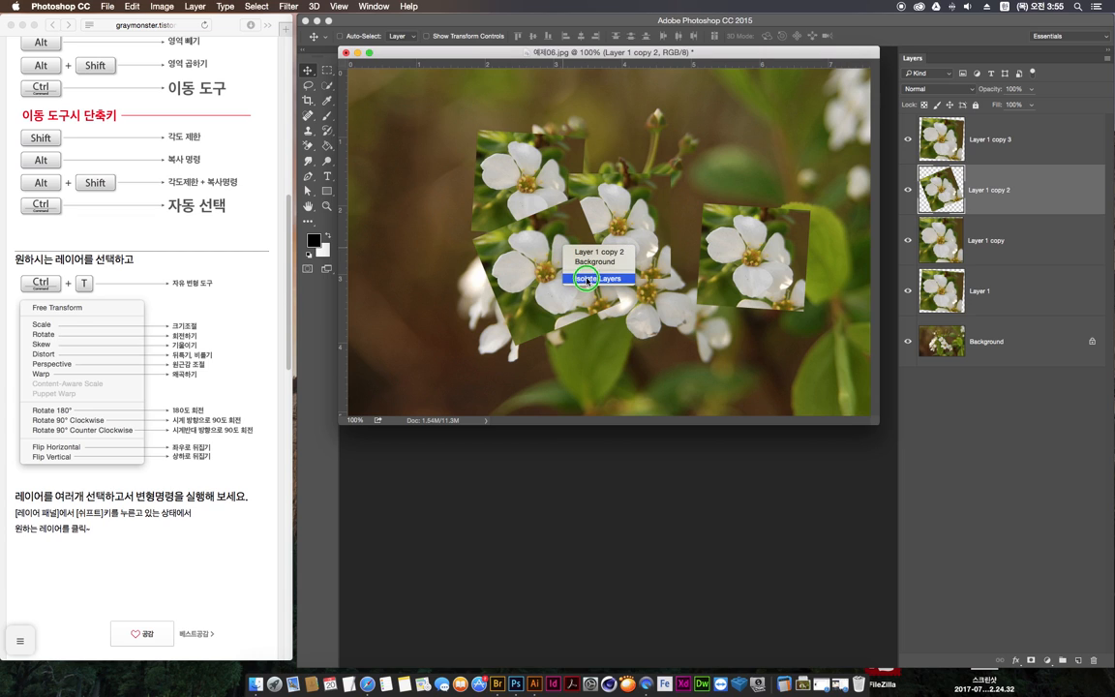
{"action": "left_click", "coordinate": [518, 275]}
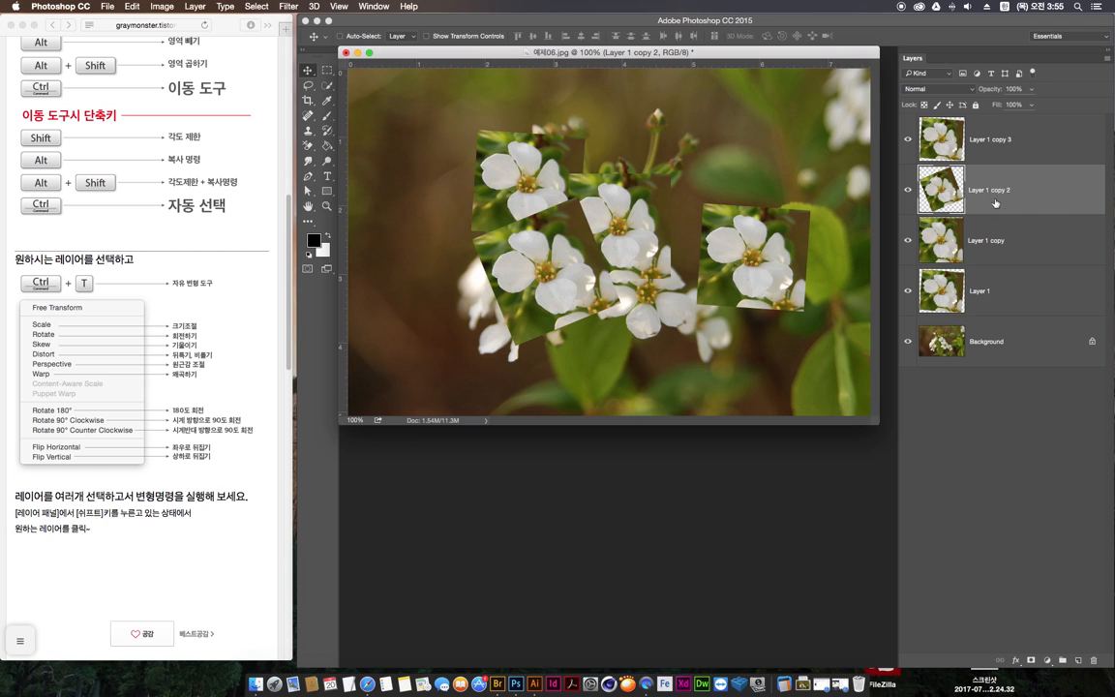
- Use Free Transform's Skew on Layer 1 copy 2, pulling its upper-right corner down to a vertical skew of about 4.83°
{"action": "key", "text": "super+t"}
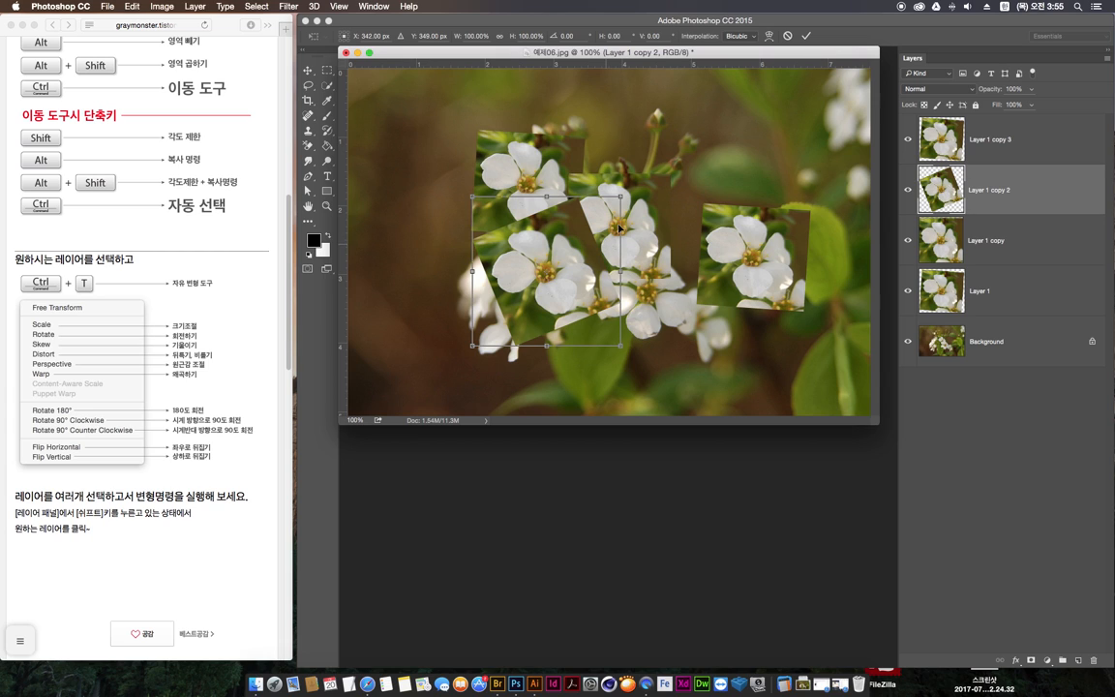
{"action": "right_click", "coordinate": [573, 249]}
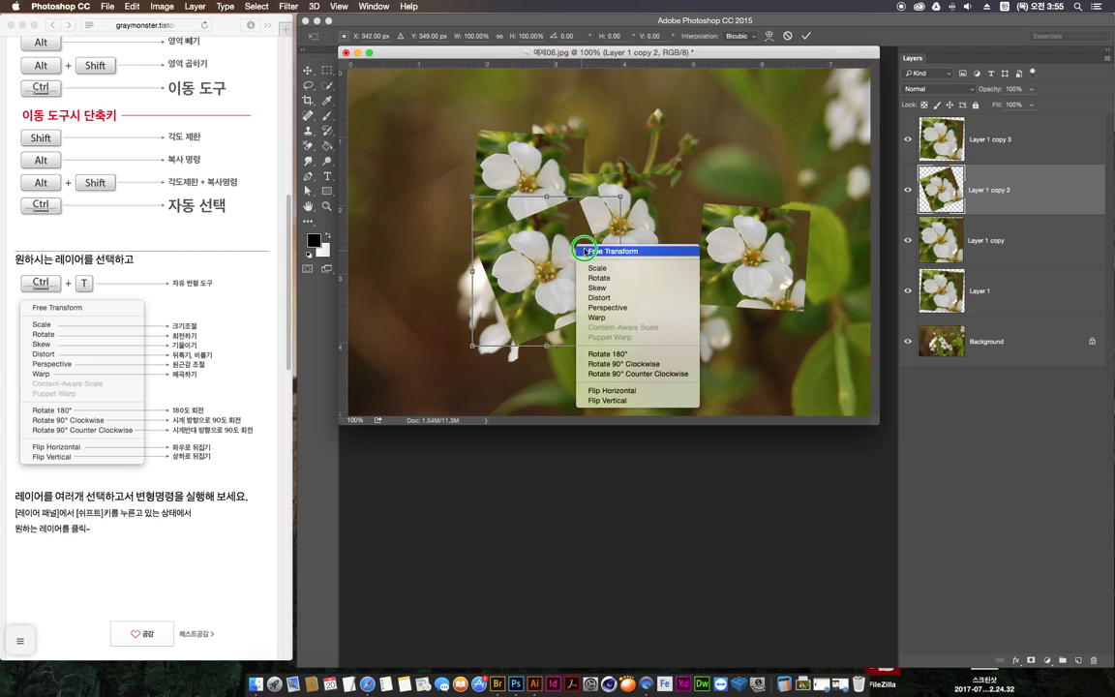
{"action": "left_click", "coordinate": [598, 288]}
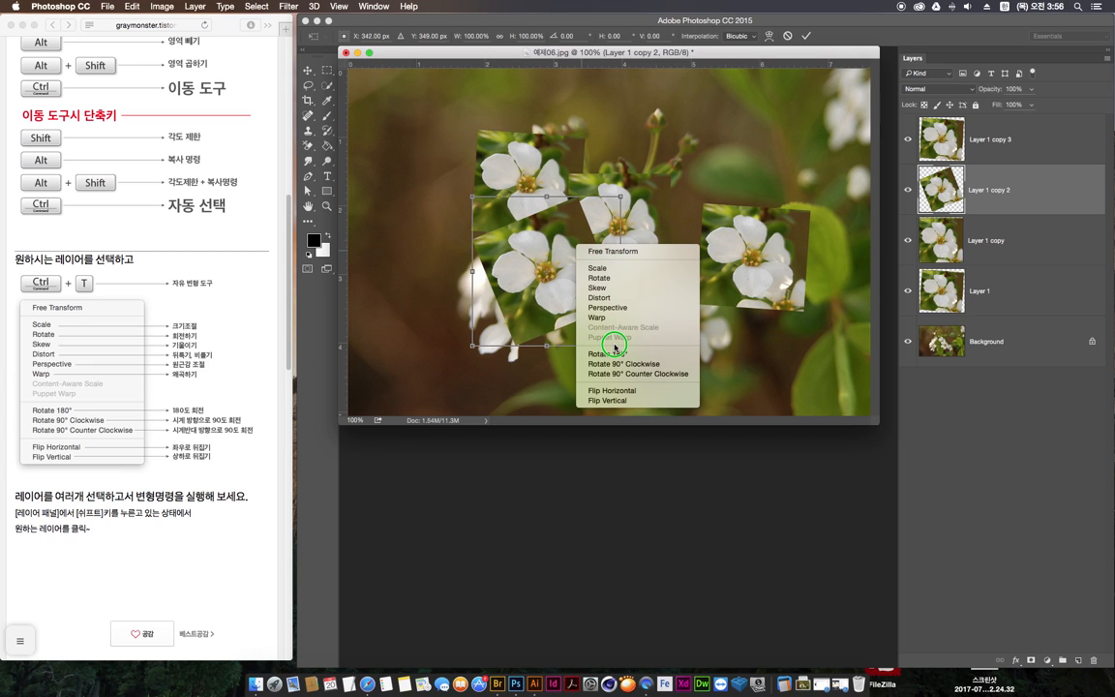
{"action": "left_click", "coordinate": [612, 290]}
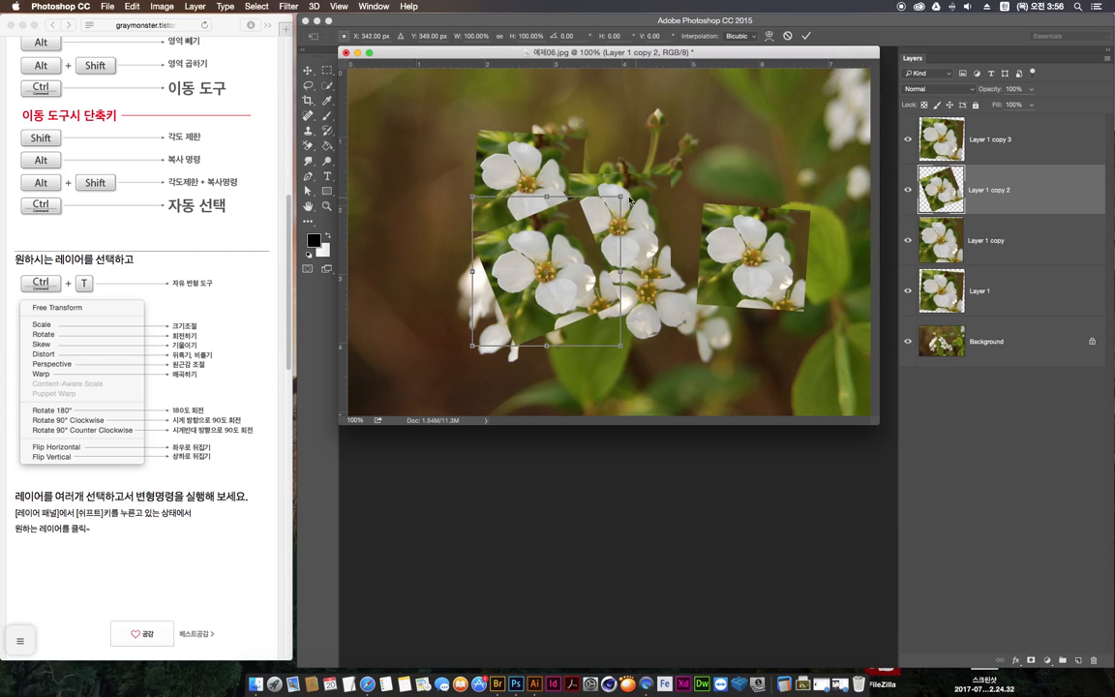
{"action": "left_click_drag", "start_coordinate": [620, 197], "coordinate": [630, 224]}
{"action": "mouse_move", "coordinate": [612, 220]}
{"action": "left_mouse_down"}
{"action": "mouse_move", "coordinate": [583, 205]}
{"action": "mouse_move", "coordinate": [646, 186]}
{"action": "mouse_move", "coordinate": [637, 242]}
{"action": "mouse_move", "coordinate": [640, 206]}
{"action": "mouse_move", "coordinate": [635, 219]}
{"action": "mouse_move", "coordinate": [628, 209]}
{"action": "left_mouse_up"}
- Apply a Perspective transform to Layer 1 copy 2, narrowing its lower edge symmetrically
{"action": "right_click", "coordinate": [566, 244]}
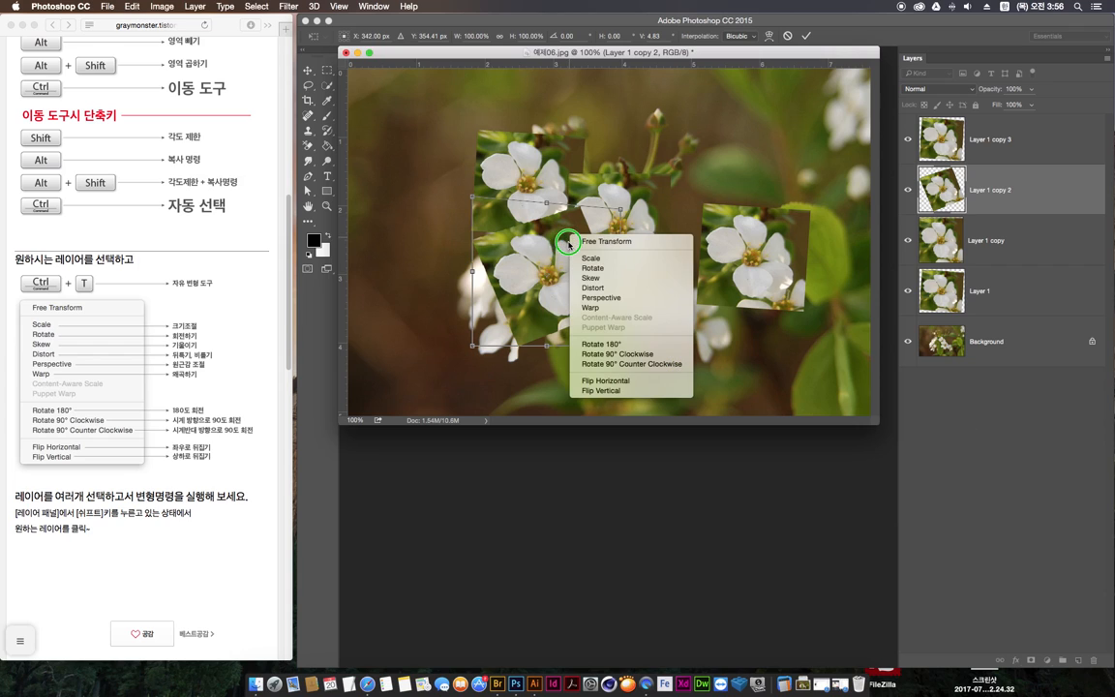
{"action": "left_click", "coordinate": [619, 302]}
{"action": "left_click_drag", "start_coordinate": [622, 348], "coordinate": [588, 345]}
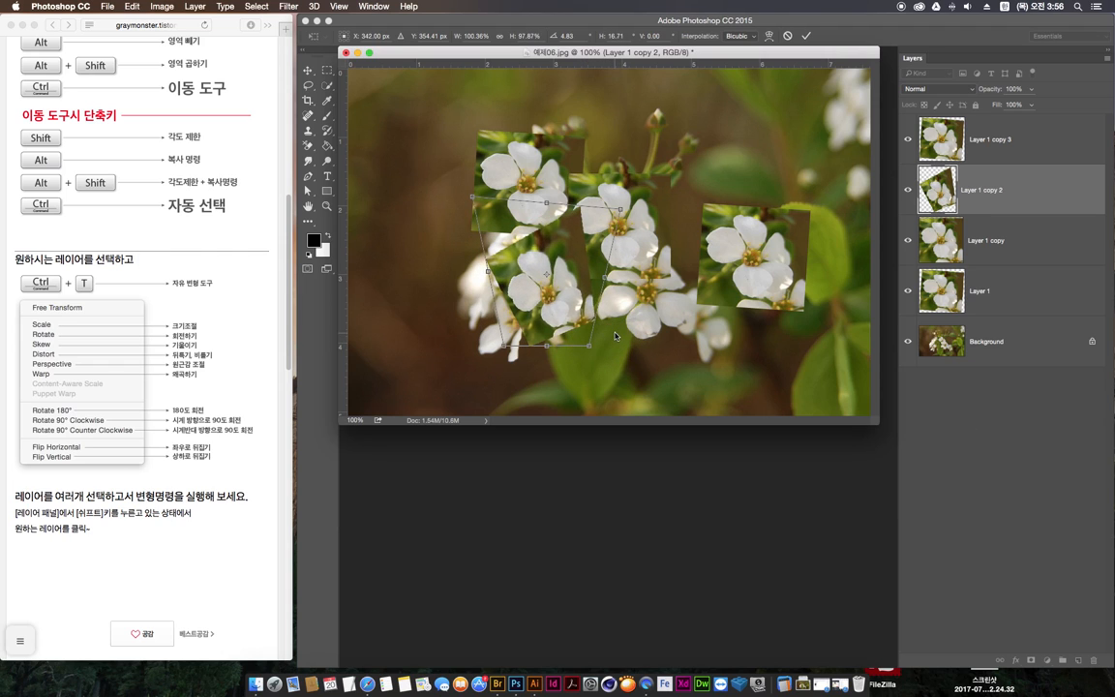
- Flip the Layer 1 copy 2 piece horizontally and vertically within the active transform
{"action": "right_click", "coordinate": [588, 289]}
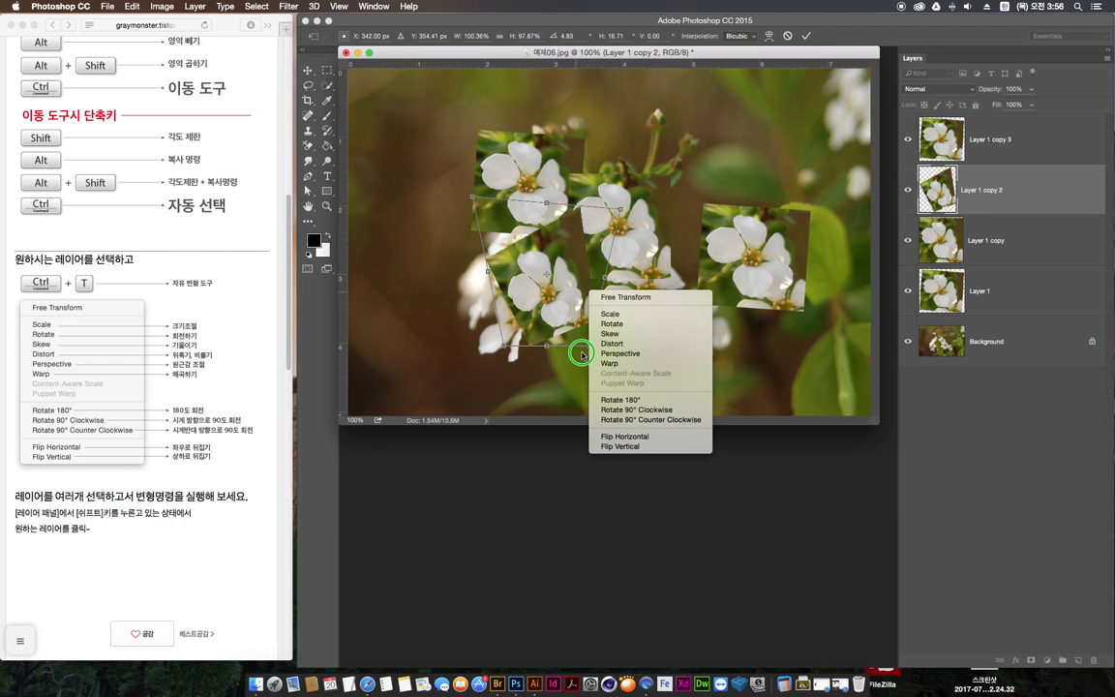
{"action": "left_click", "coordinate": [624, 441]}
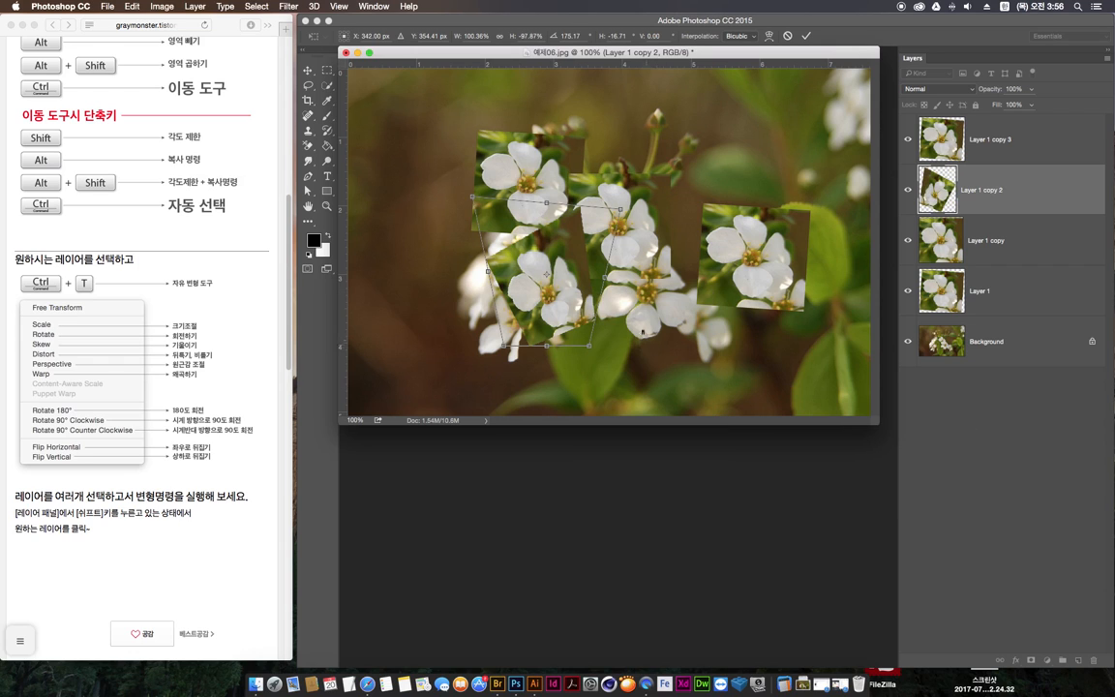
{"action": "right_click", "coordinate": [574, 306]}
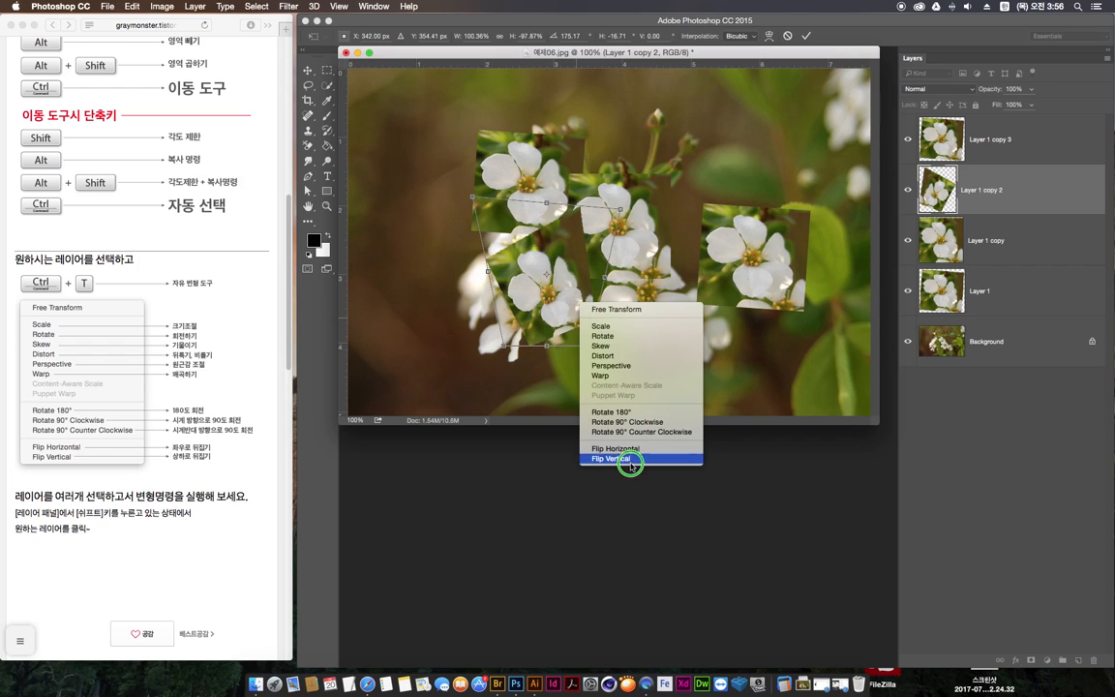
{"action": "left_click", "coordinate": [633, 446]}
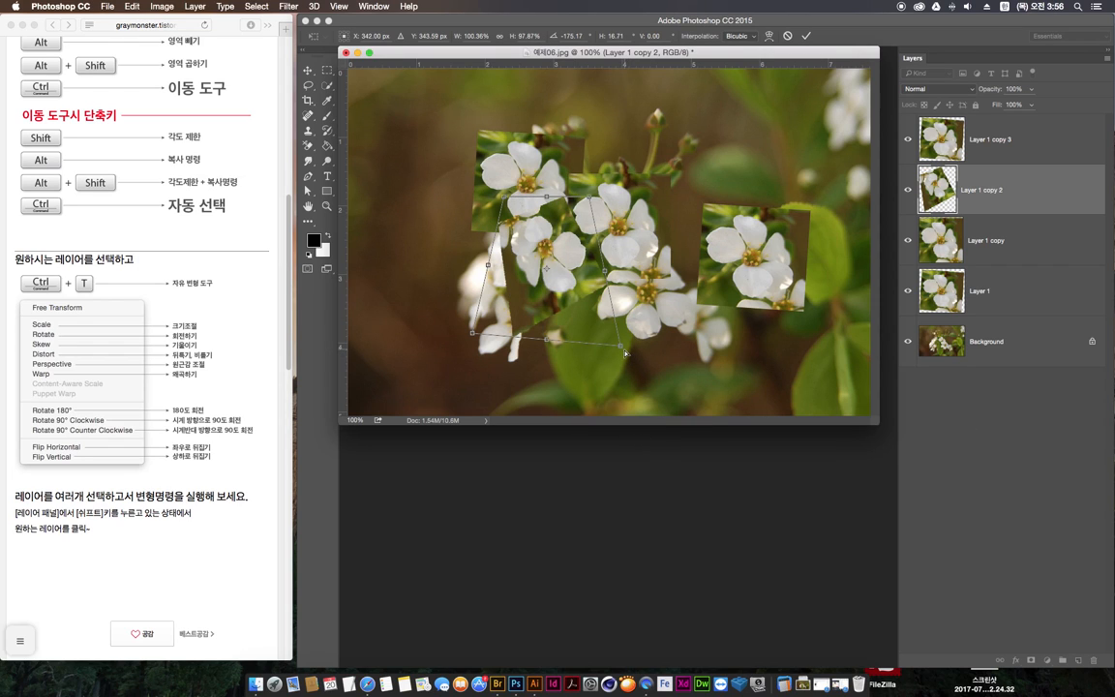
- Rotate Layer 1 copy 2 to an angle of about 87.36° with the Rotate transform and commit the changes
{"action": "right_click", "coordinate": [566, 300]}
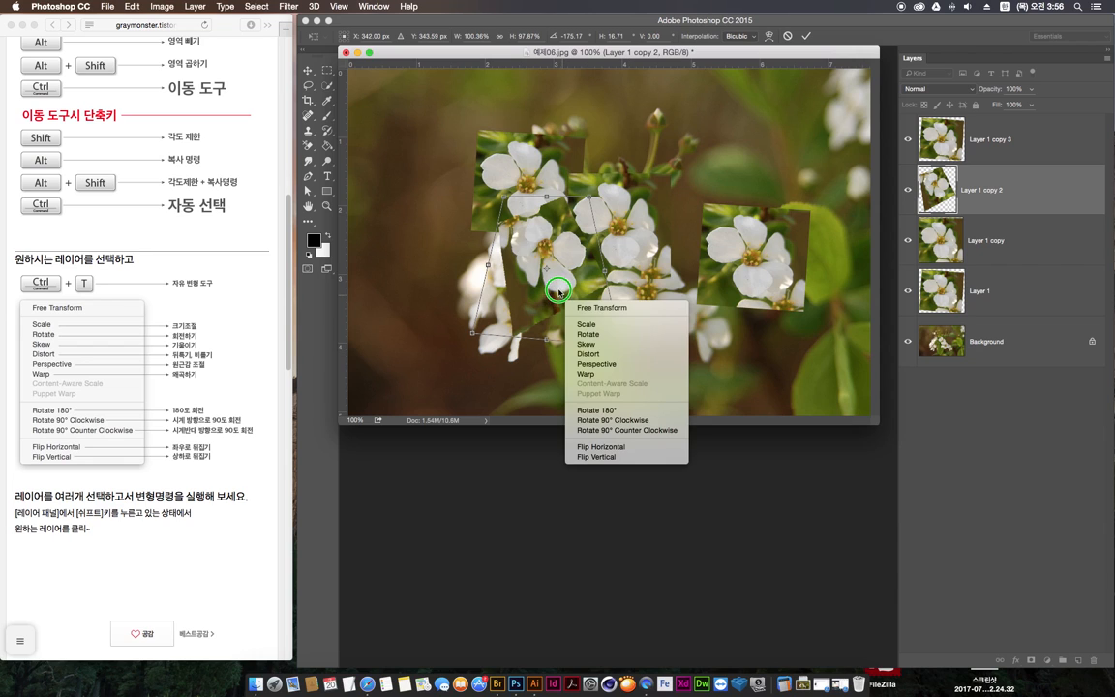
{"action": "left_click", "coordinate": [615, 334]}
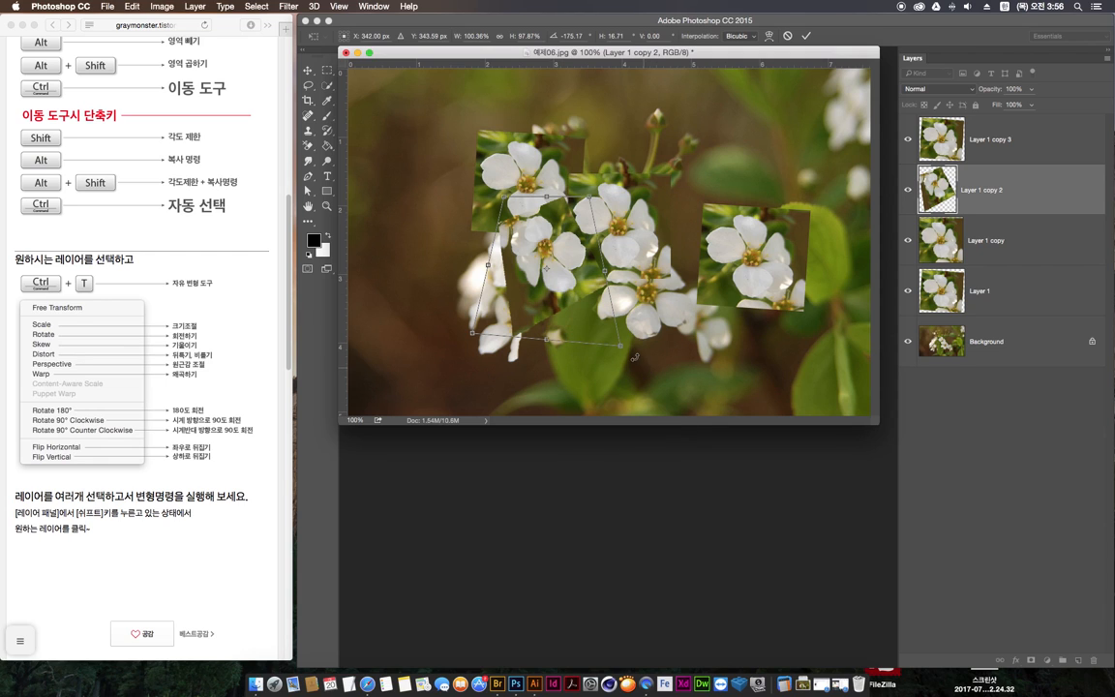
{"action": "left_click_drag", "start_coordinate": [624, 349], "coordinate": [614, 184]}
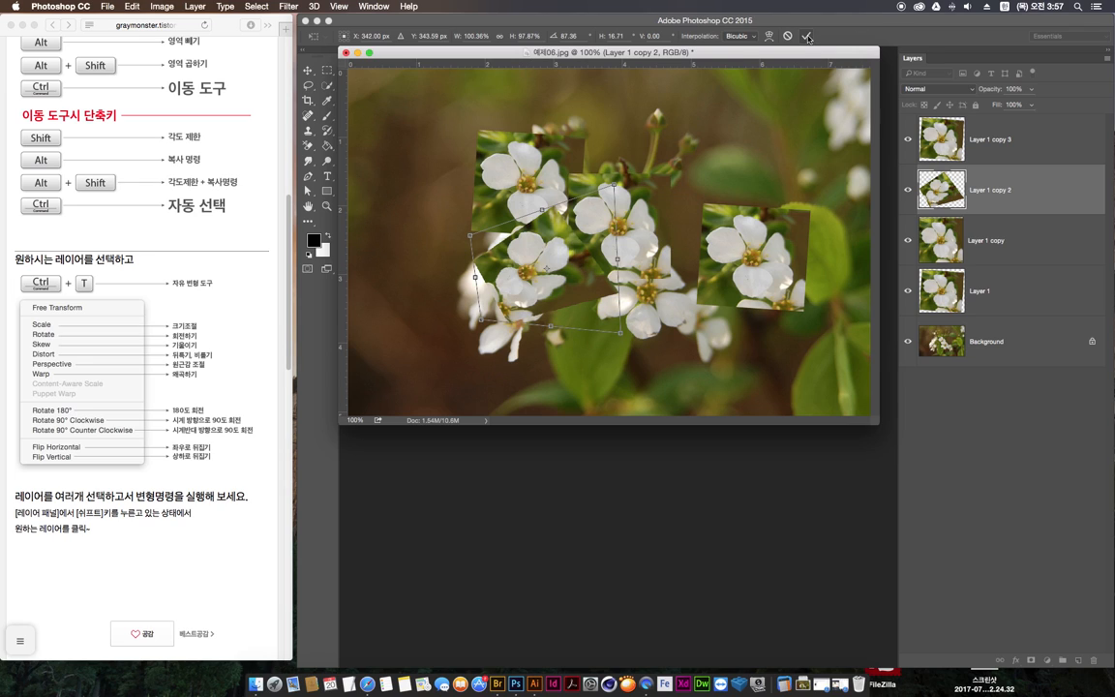
{"action": "key", "text": "Return"}
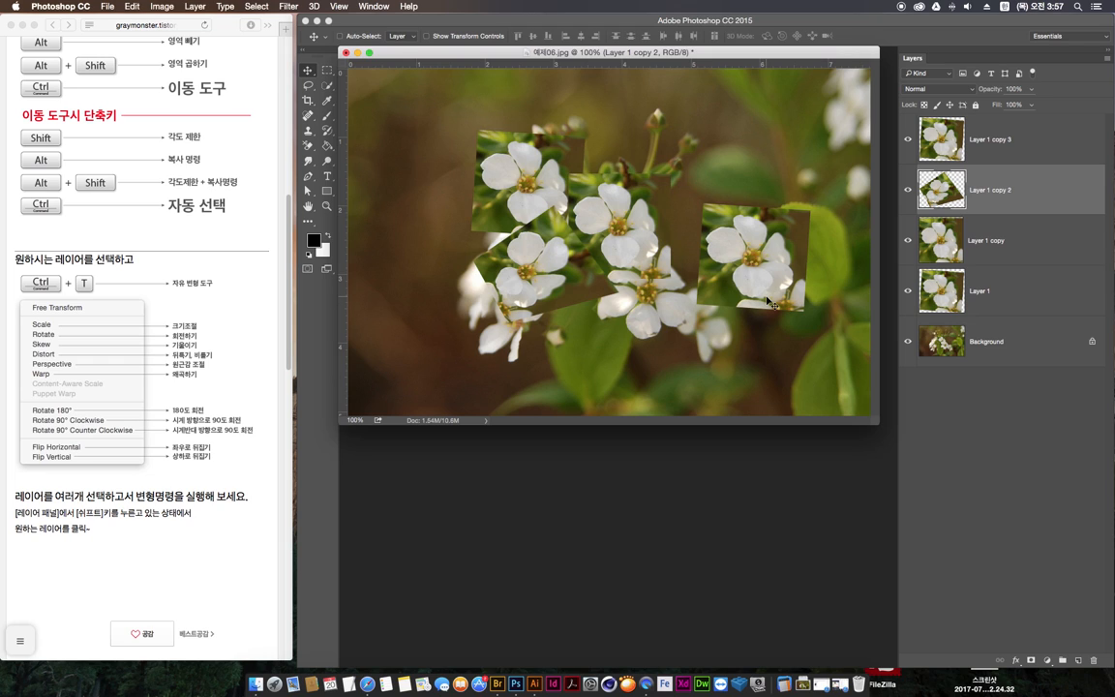
- Check the tutorial's multi-layer instructions, and select Layer 1 copy 3, Layer 1 copy 2 and Layer 1 copy together
{"action": "left_click", "coordinate": [1035, 139]}
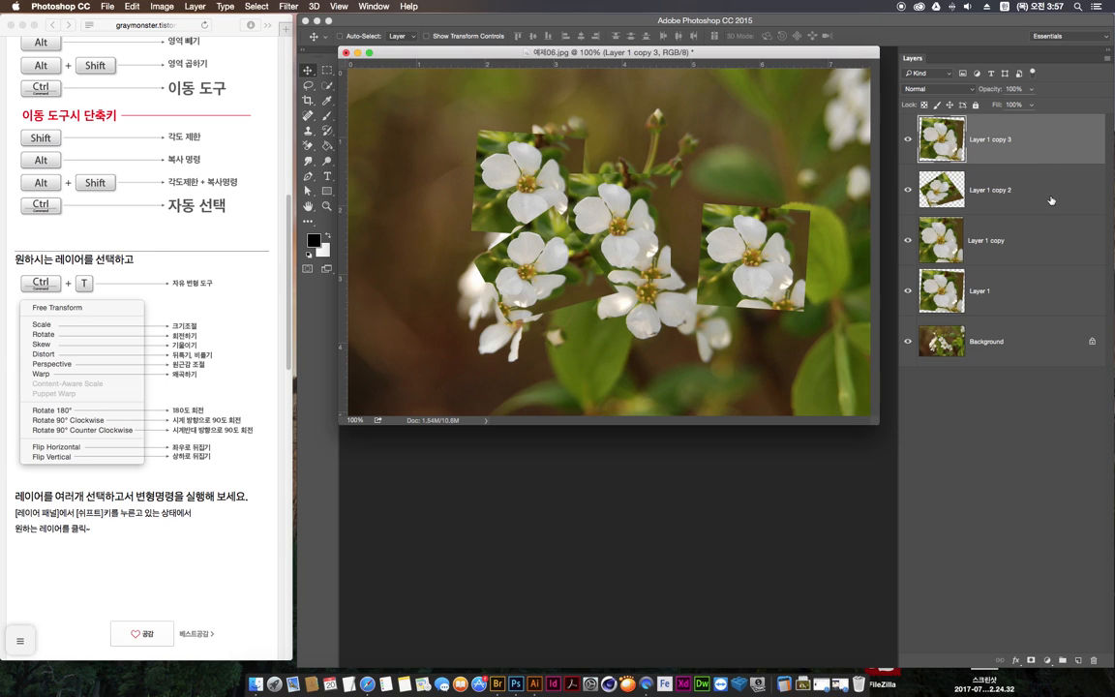
{"action": "left_click", "coordinate": [68, 517]}
{"action": "left_click_drag", "start_coordinate": [68, 518], "coordinate": [140, 528]}
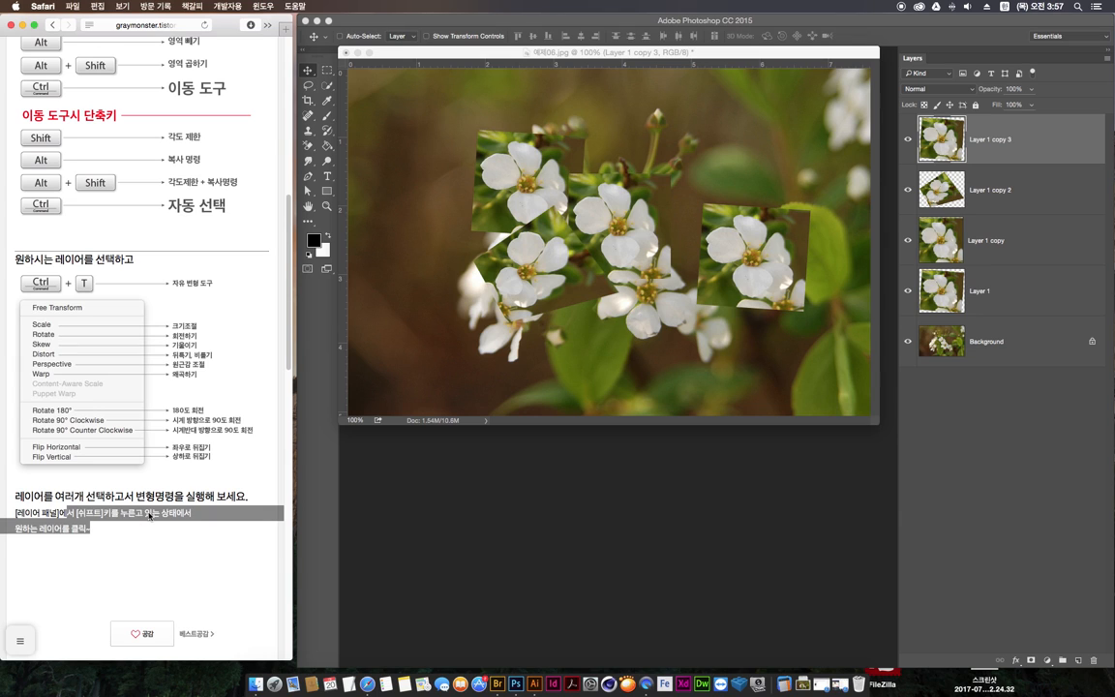
{"action": "left_click", "coordinate": [149, 516]}
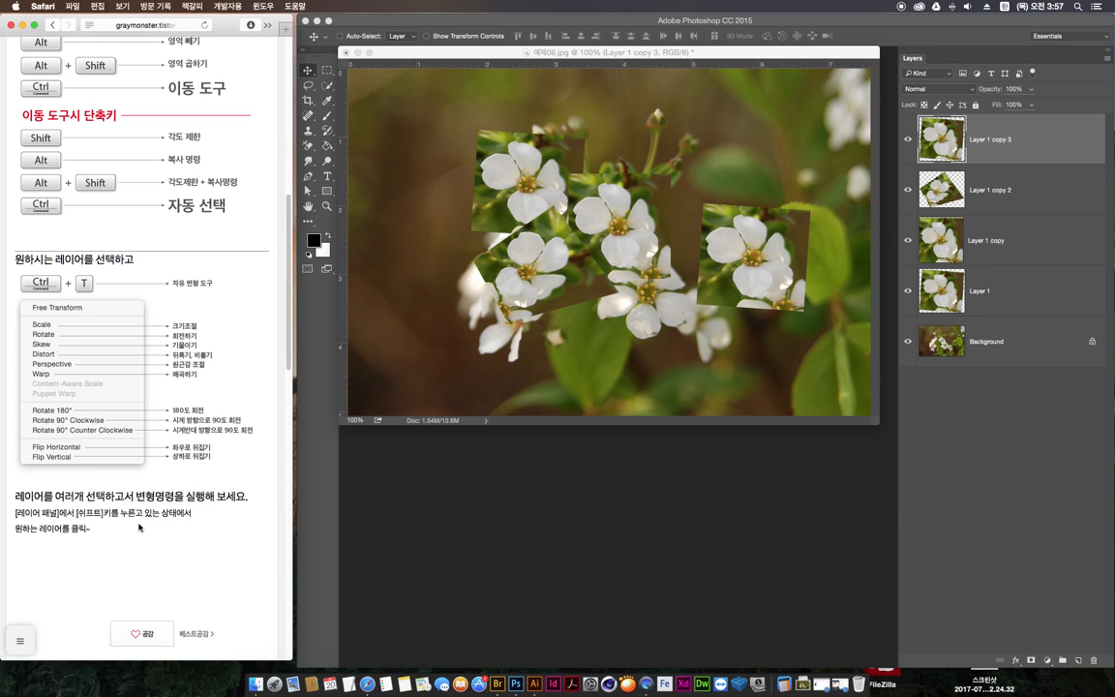
{"action": "left_click", "coordinate": [1061, 134]}
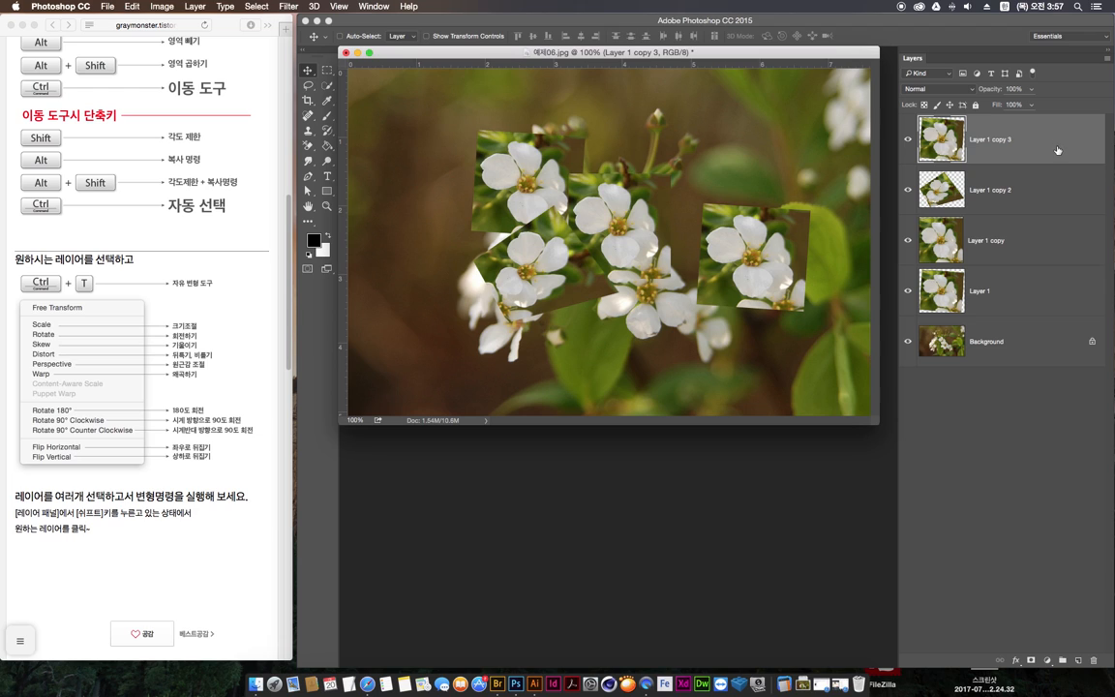
{"action": "left_click", "coordinate": [1044, 258], "text": "shift"}
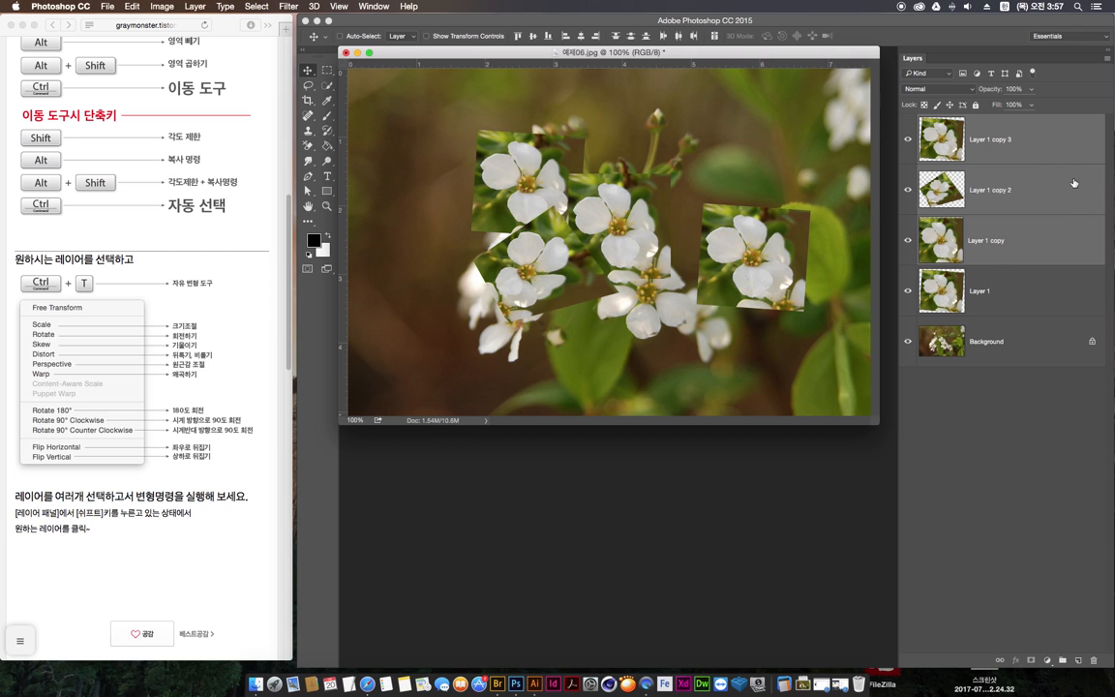
- Move the three selected layers together to about X 423 px, Y 347.5 px with Free Transform, commit, and shift them slightly further down
{"action": "key", "text": "super+t"}
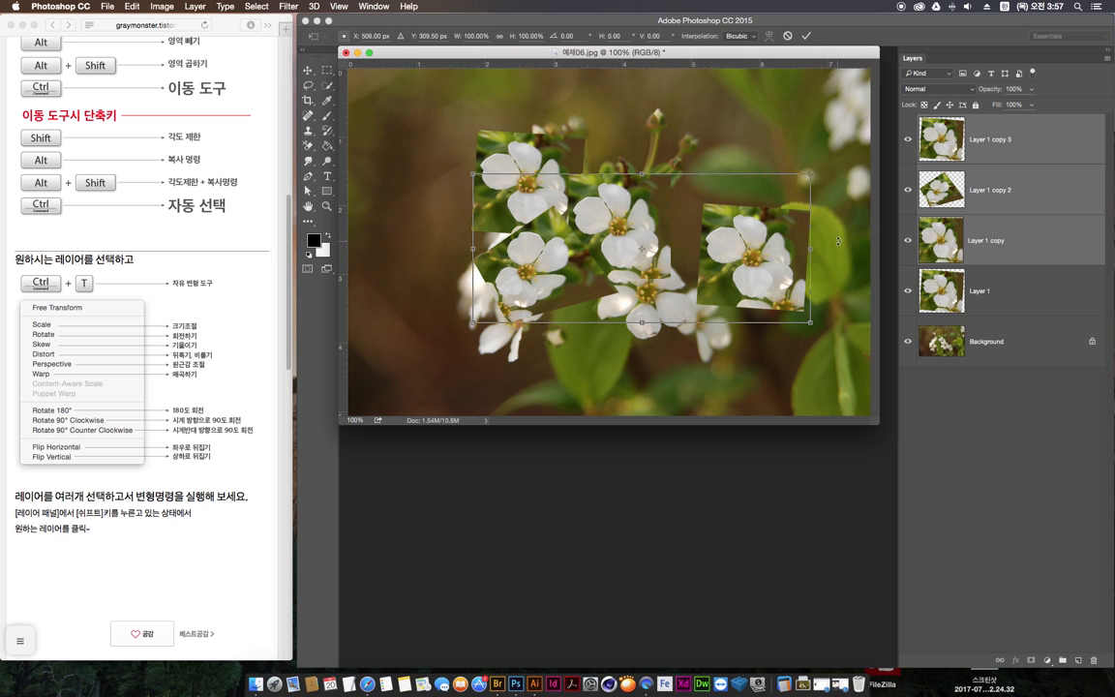
{"action": "left_click_drag", "start_coordinate": [771, 289], "coordinate": [697, 296]}
{"action": "right_click", "coordinate": [691, 249]}
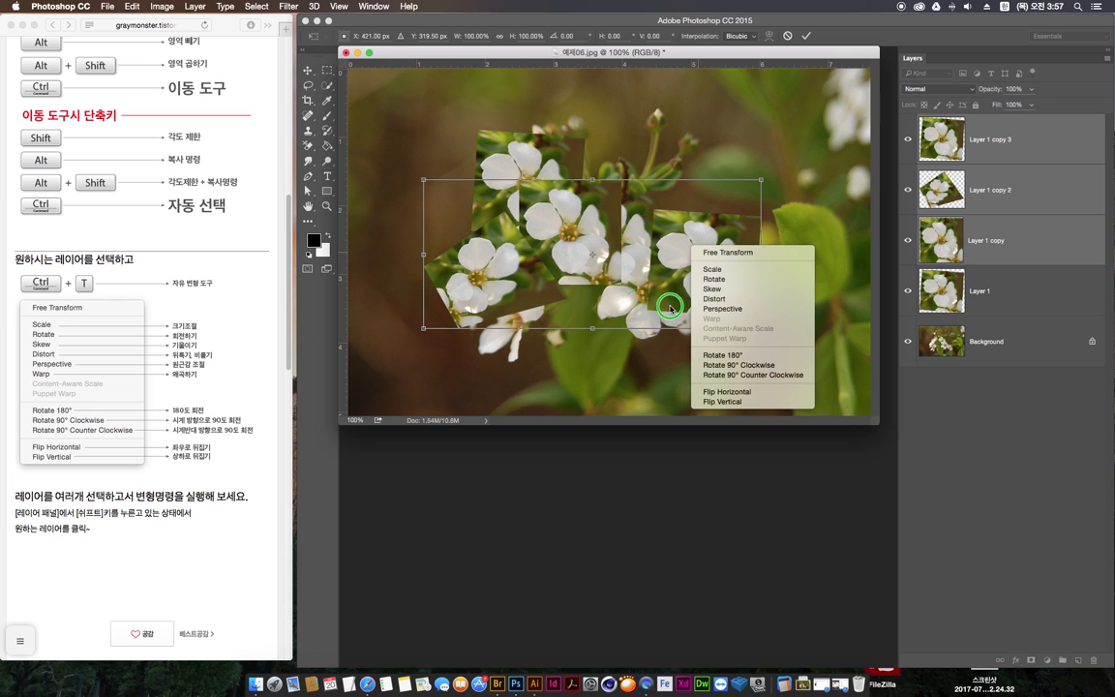
{"action": "left_click", "coordinate": [584, 258]}
{"action": "left_click_drag", "start_coordinate": [702, 274], "coordinate": [703, 291]}
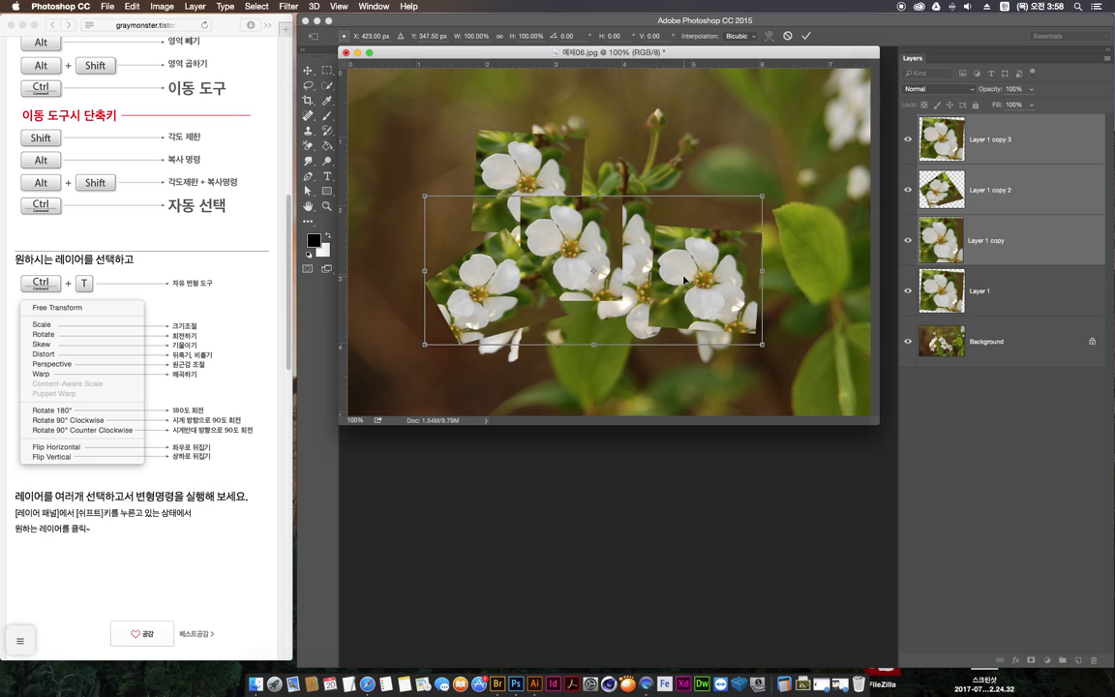
{"action": "key", "text": "Return"}
{"action": "mouse_move", "coordinate": [709, 282]}
{"action": "left_mouse_down"}
{"action": "mouse_move", "coordinate": [727, 301]}
{"action": "mouse_move", "coordinate": [706, 280]}
{"action": "mouse_move", "coordinate": [706, 304]}
{"action": "left_mouse_up"}
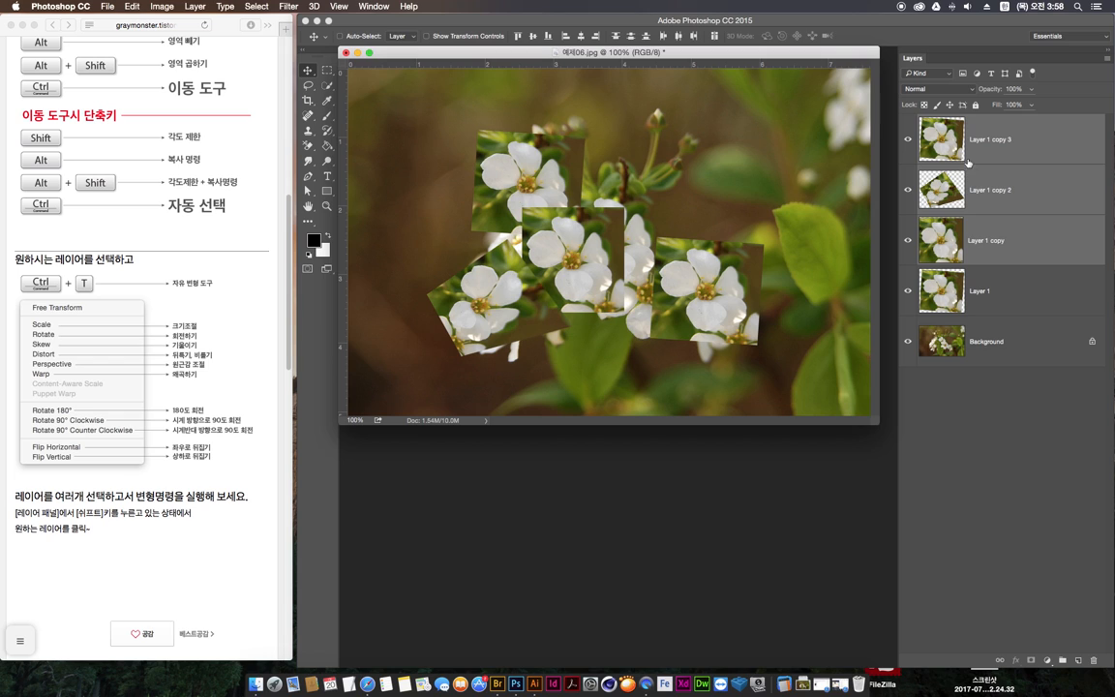
- Select only Layer 1 copy, and return the tutorial page to the marquee and Move tool shortcut lists
{"action": "left_click", "coordinate": [1033, 245]}
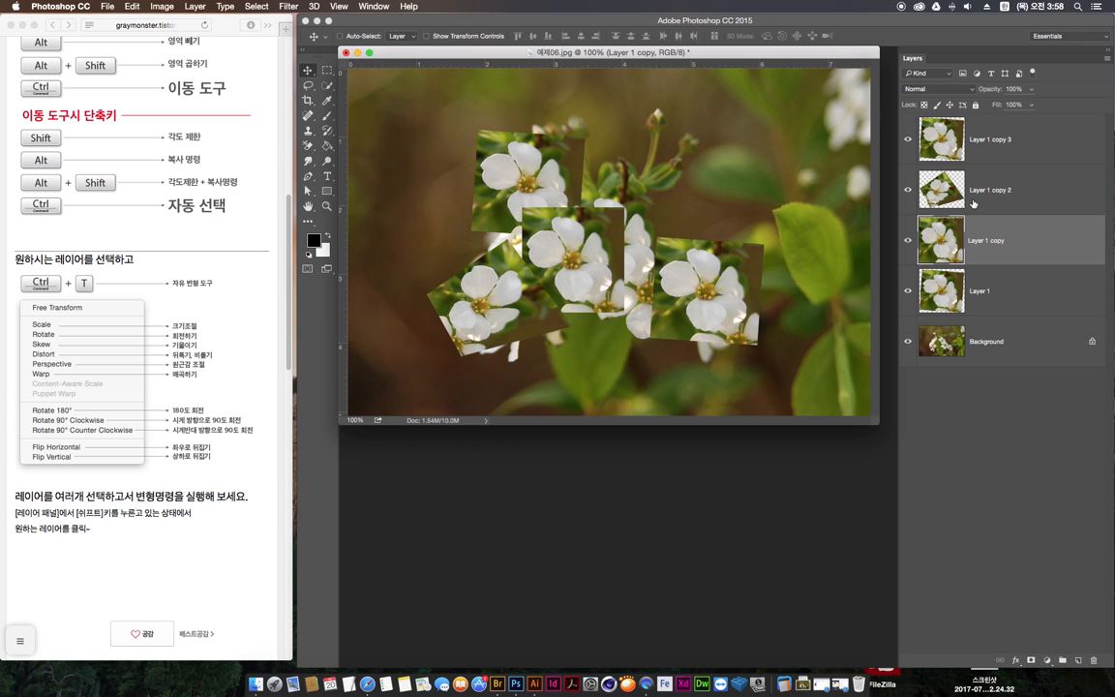
{"action": "left_click", "coordinate": [292, 234]}
{"action": "left_click_drag", "start_coordinate": [287, 237], "coordinate": [288, 176]}
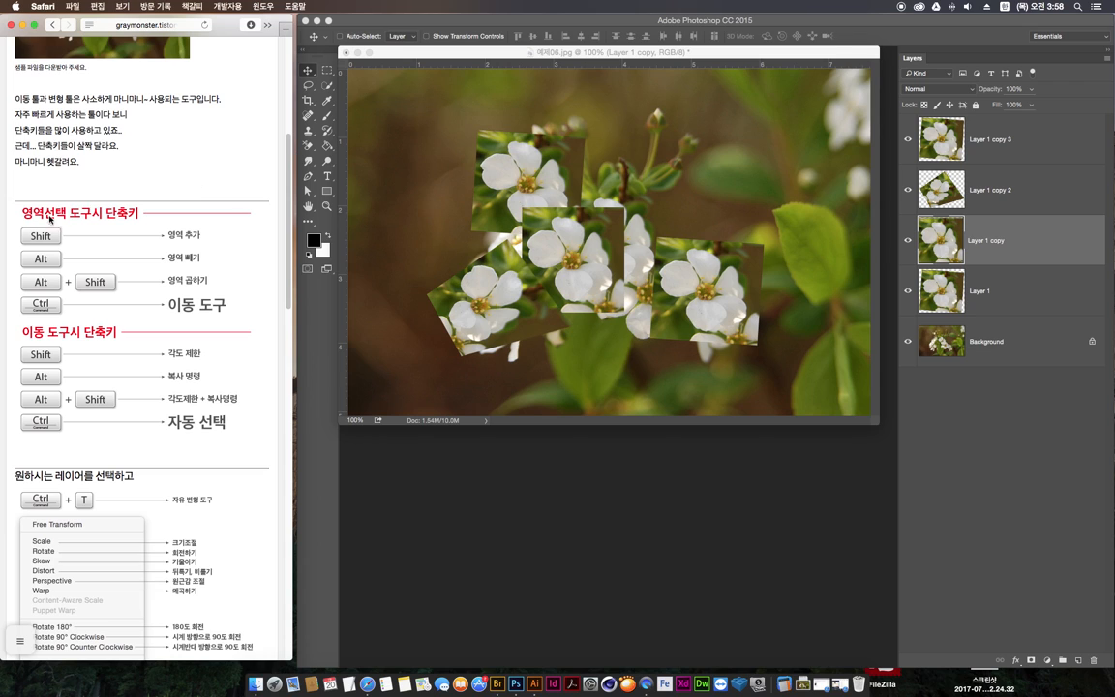